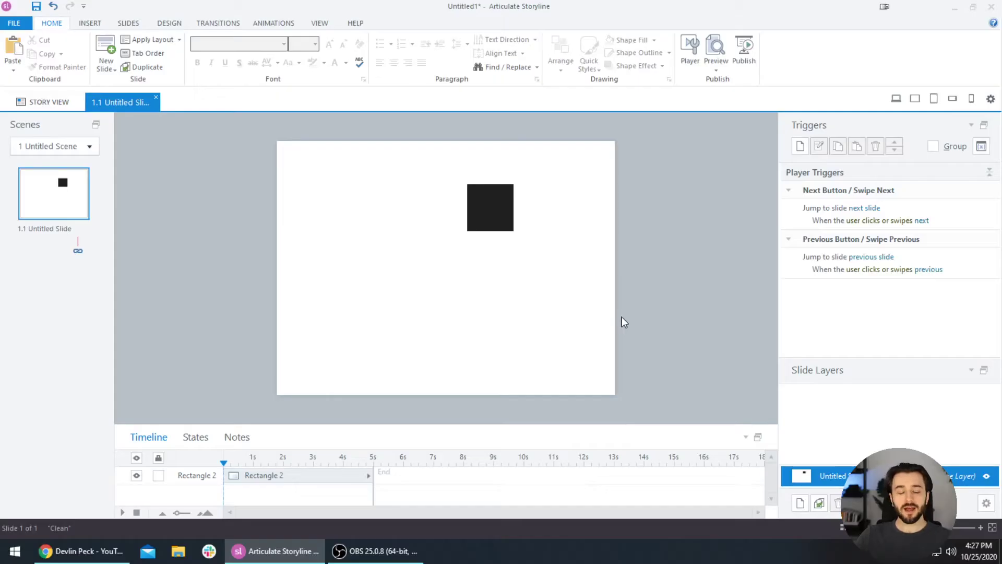
# Drag the black square toward the middle of the slide
pyautogui.click(497, 223)
pyautogui.moveTo(496, 223); pyautogui.dragTo(522, 238)
pyautogui.click(525, 269)
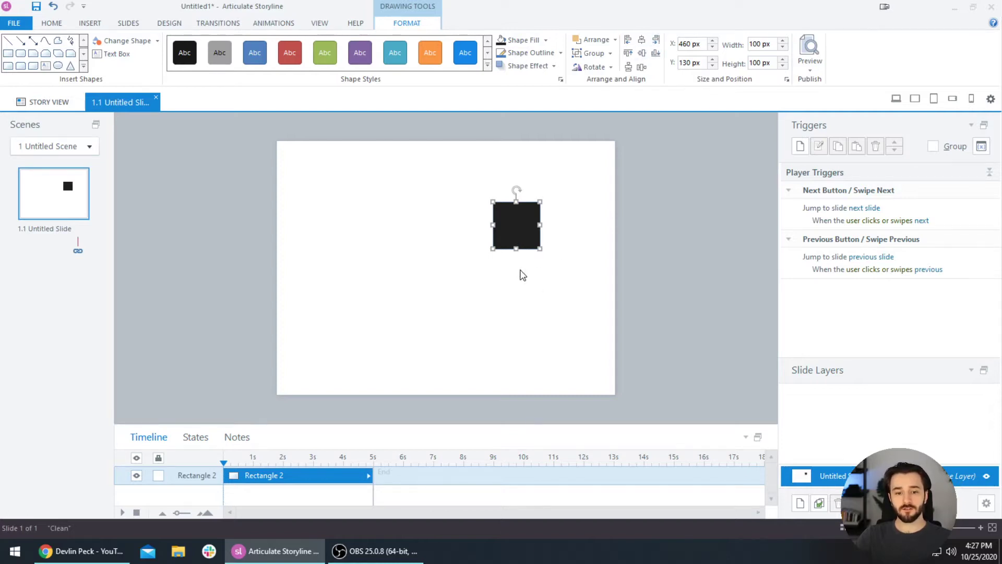
pyautogui.moveTo(521, 241)
pyautogui.mouseDown()
pyautogui.moveTo(533, 220)
pyautogui.moveTo(518, 239)
pyautogui.mouseUp()
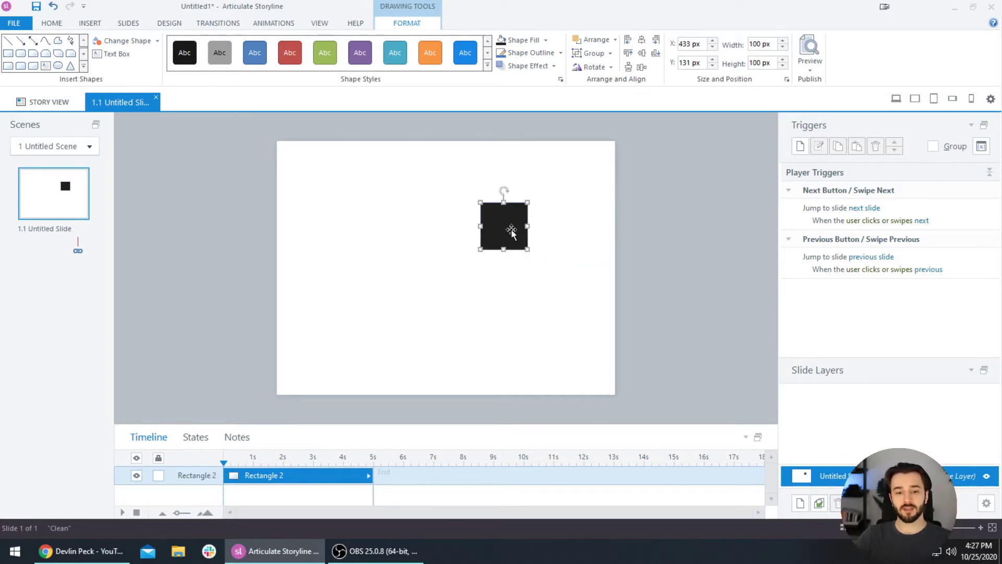
pyautogui.moveTo(508, 232); pyautogui.dragTo(450, 273)
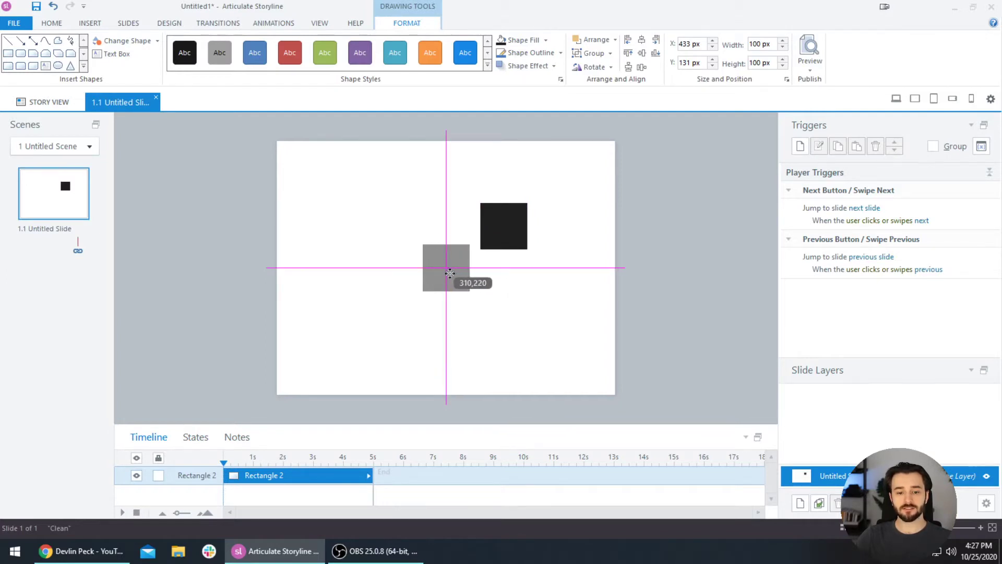
pyautogui.moveTo(450, 273); pyautogui.dragTo(368, 224)
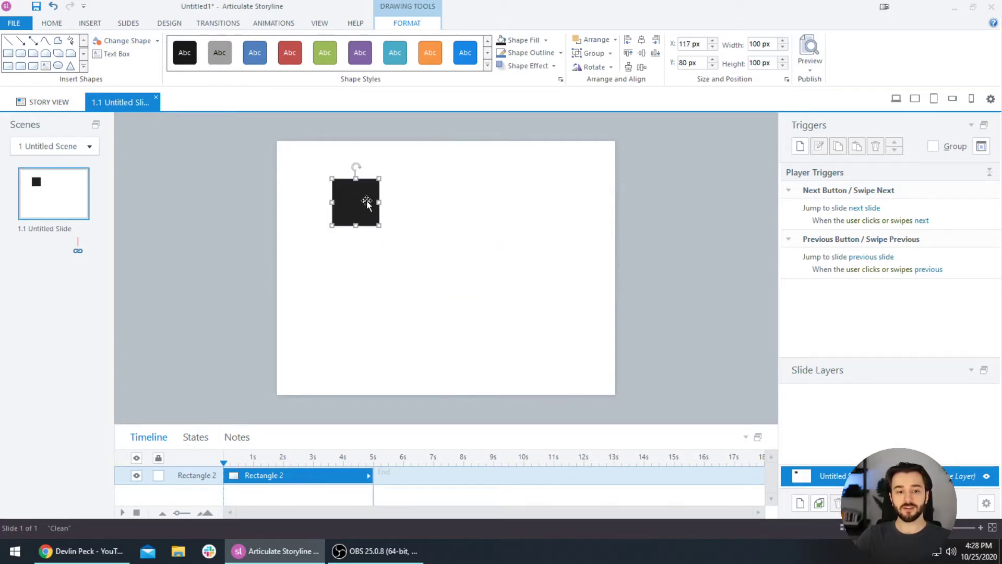
# Apply Align Center and Align Middle so the square sits at X 310, Y 220
pyautogui.click(641, 44)
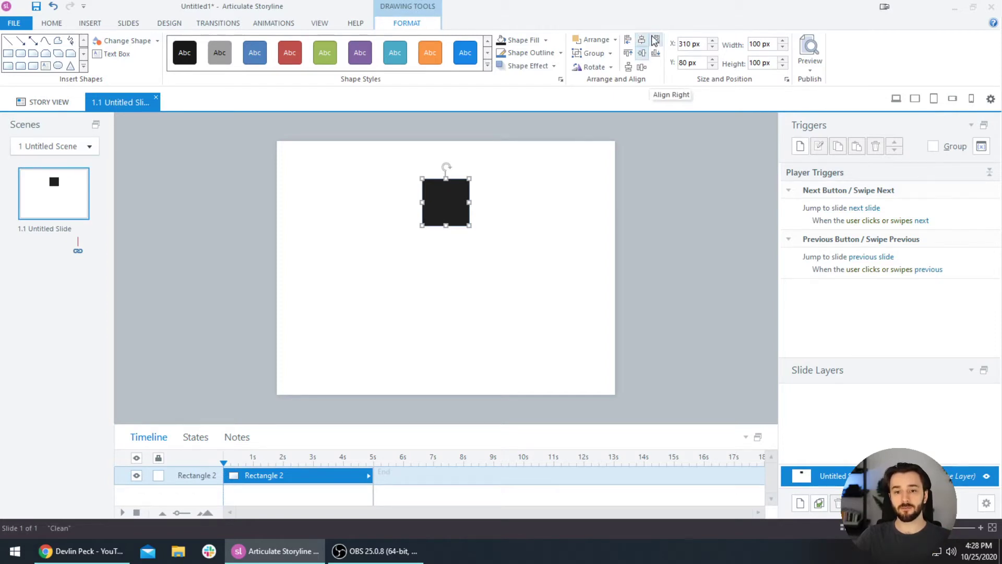
pyautogui.click(644, 55)
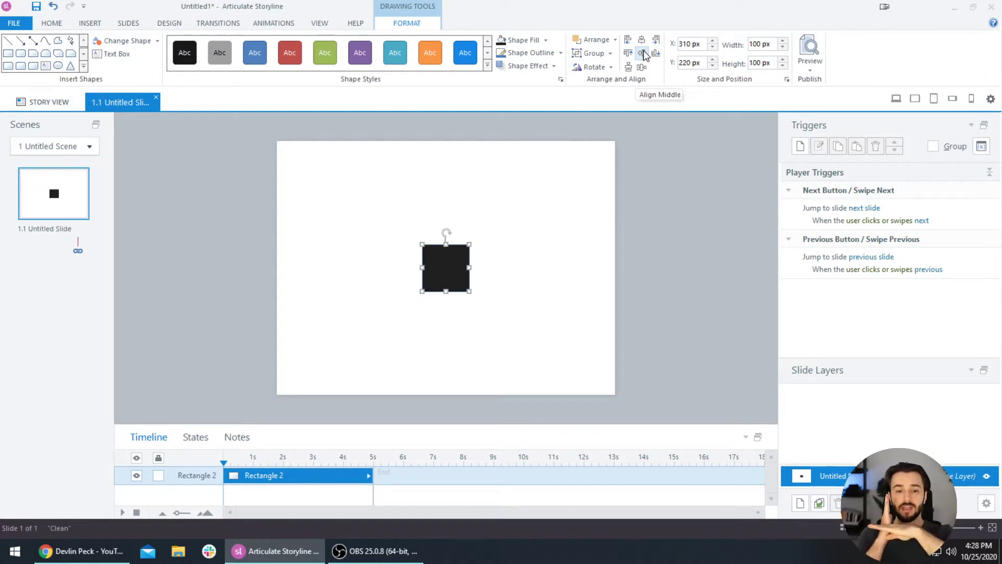
pyautogui.click(512, 352)
pyautogui.click(446, 280)
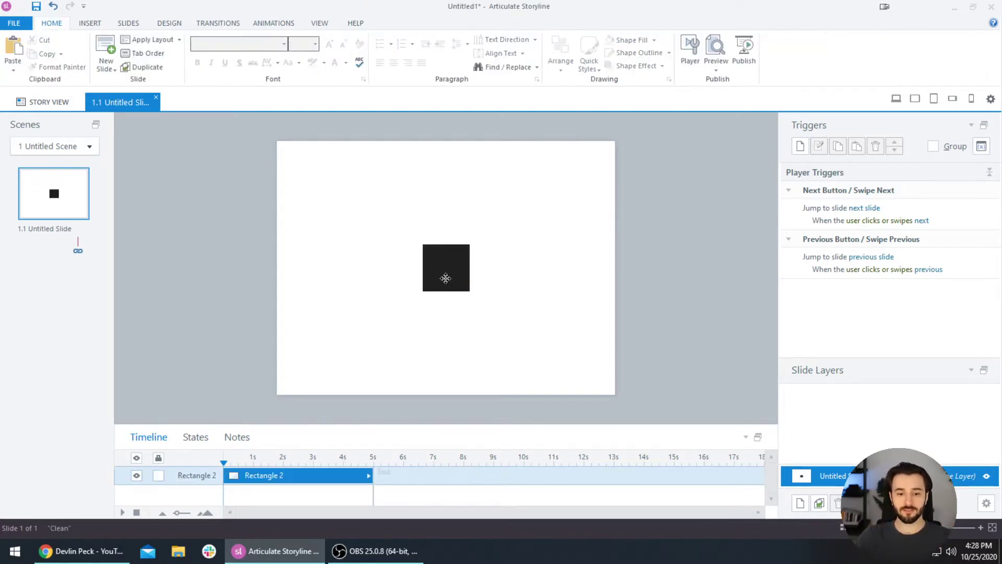
pyautogui.hotkey('ctrl', 't')
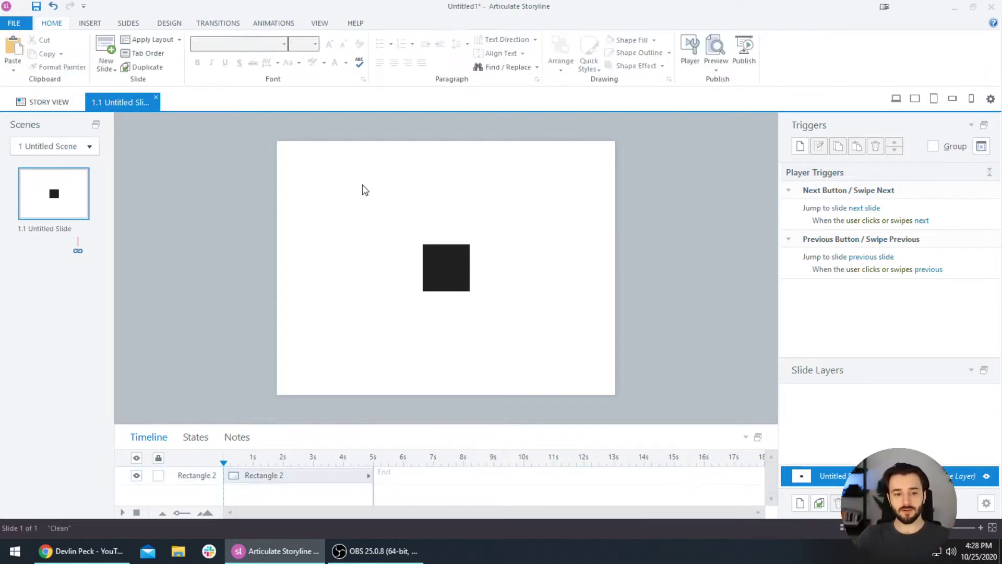
pyautogui.click(360, 186)
pyautogui.write('Centered text')
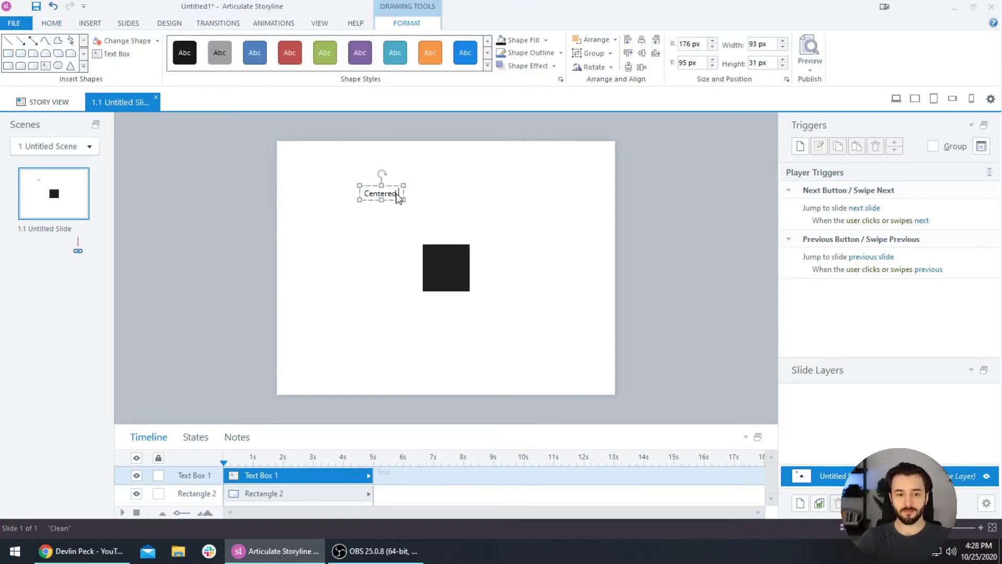
pyautogui.click(398, 200)
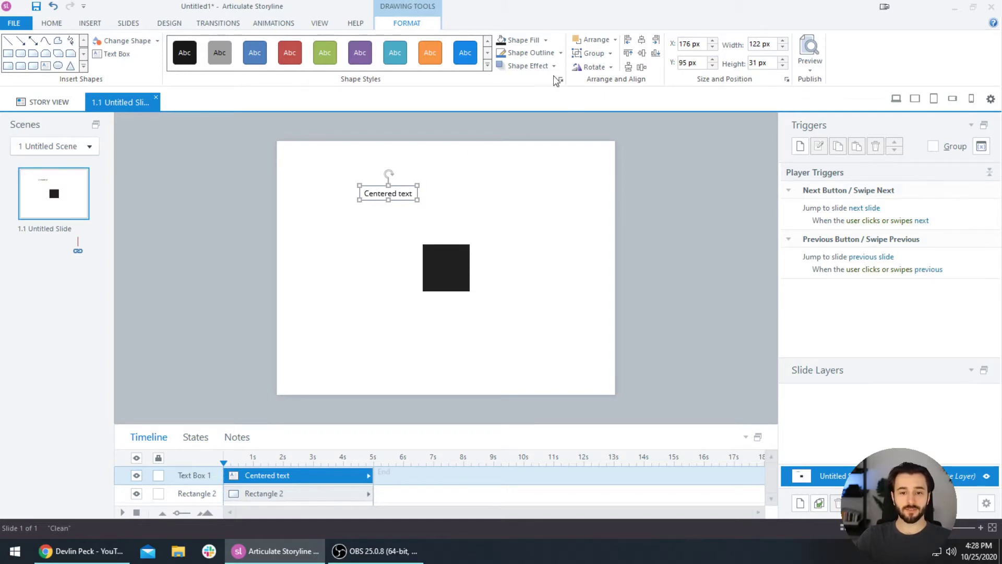
pyautogui.click(642, 39)
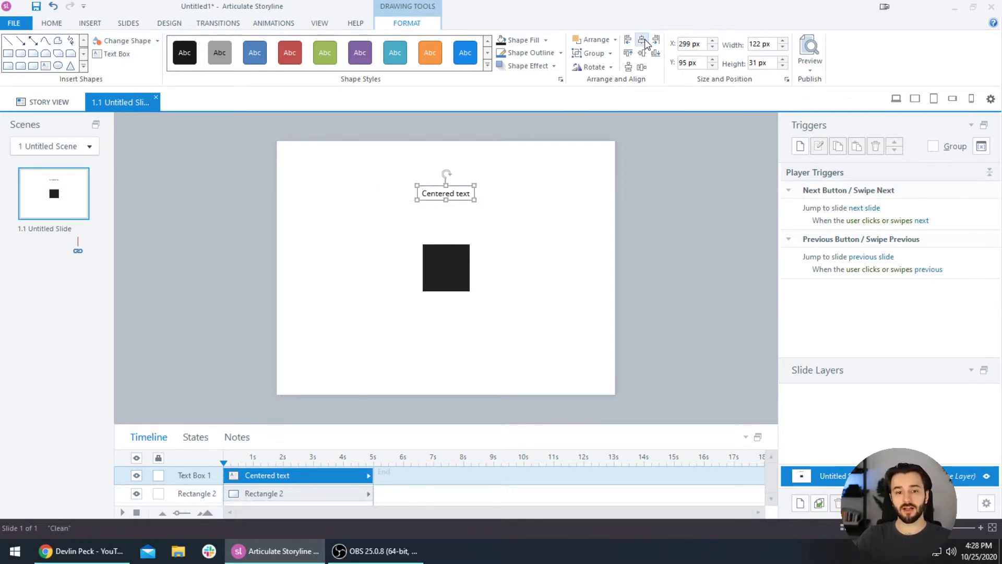
pyautogui.click(562, 268)
pyautogui.click(458, 195)
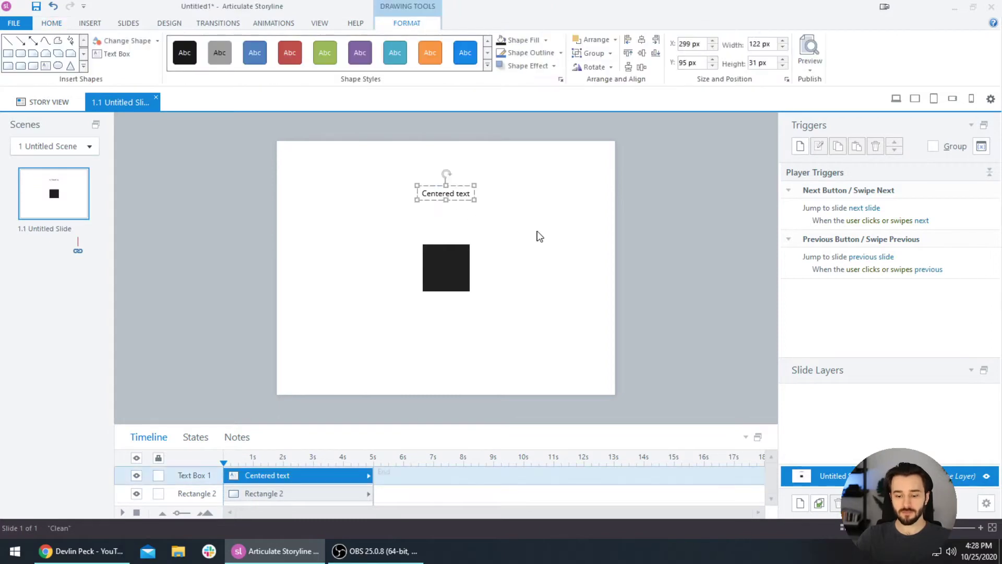
pyautogui.press('Delete')
pyautogui.click(447, 279)
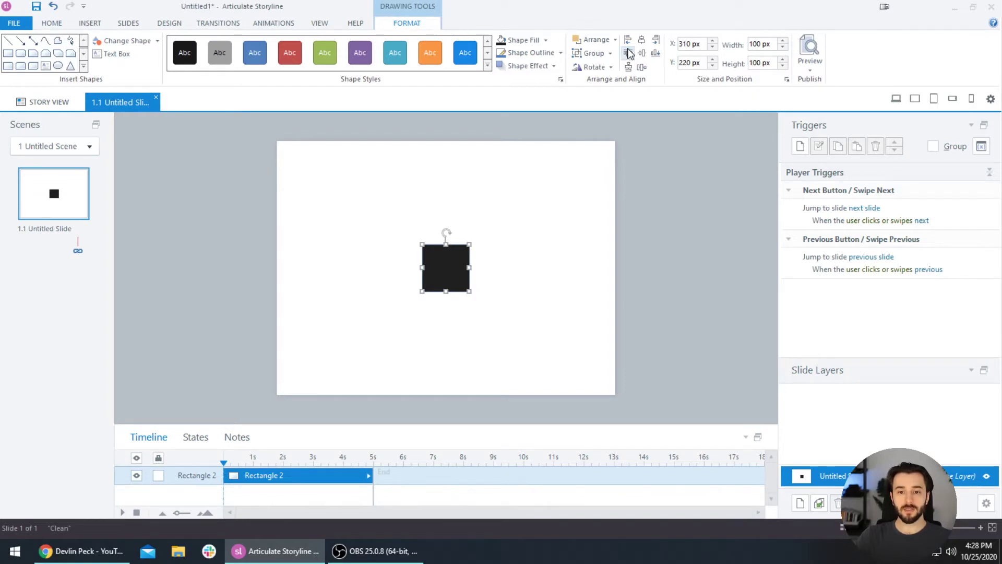
pyautogui.click(629, 53)
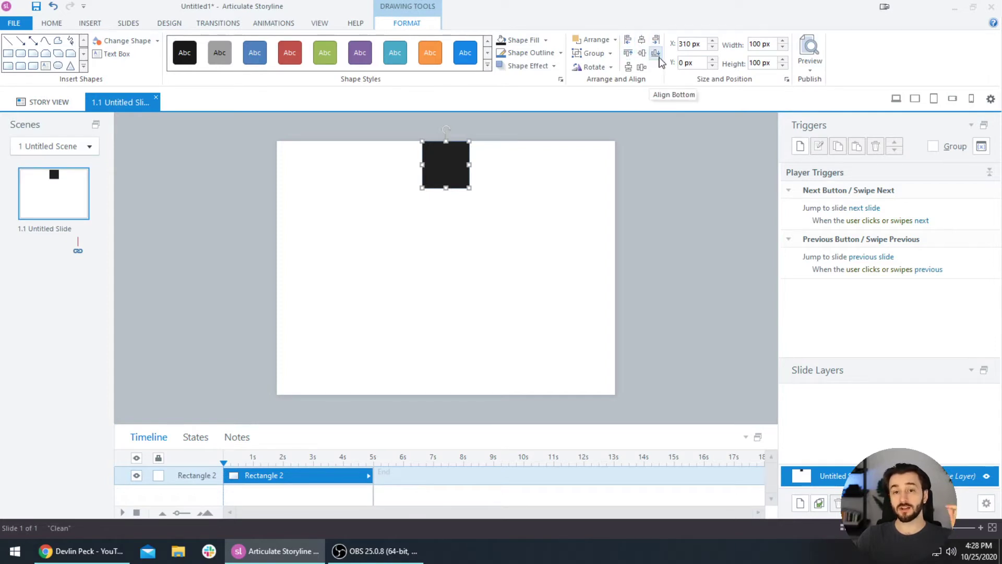
pyautogui.click(658, 56)
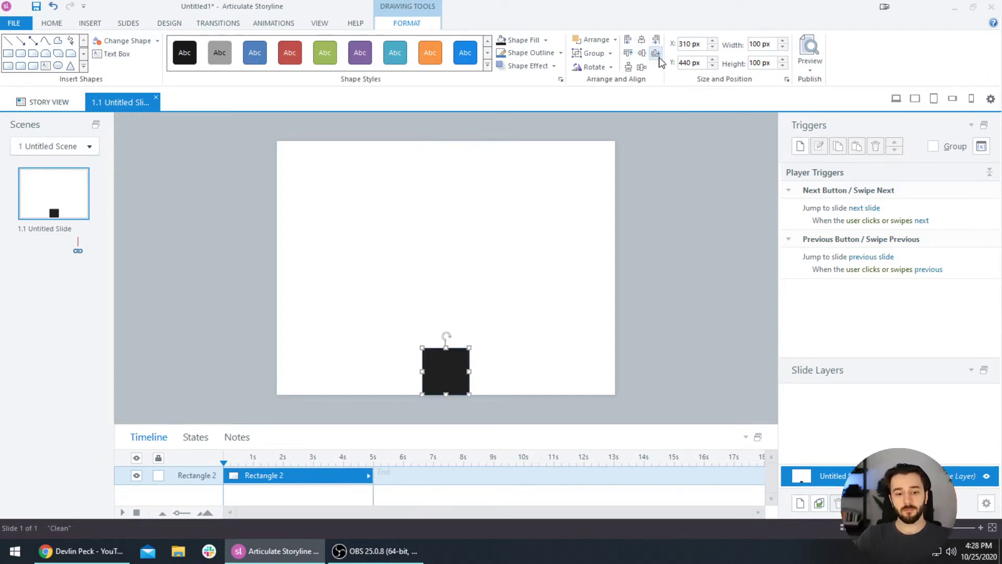
pyautogui.click(657, 41)
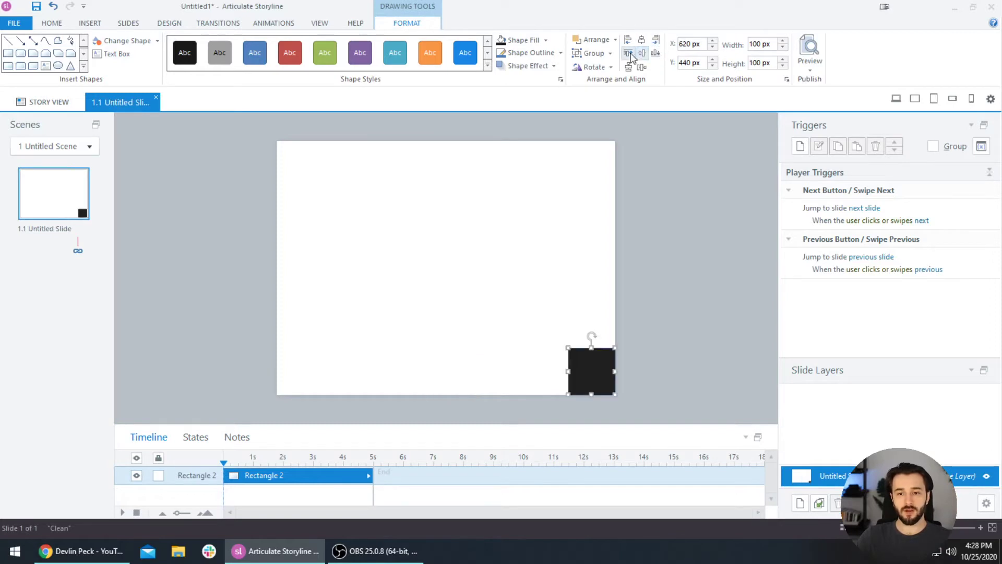
pyautogui.click(627, 40)
pyautogui.click(628, 53)
pyautogui.click(656, 40)
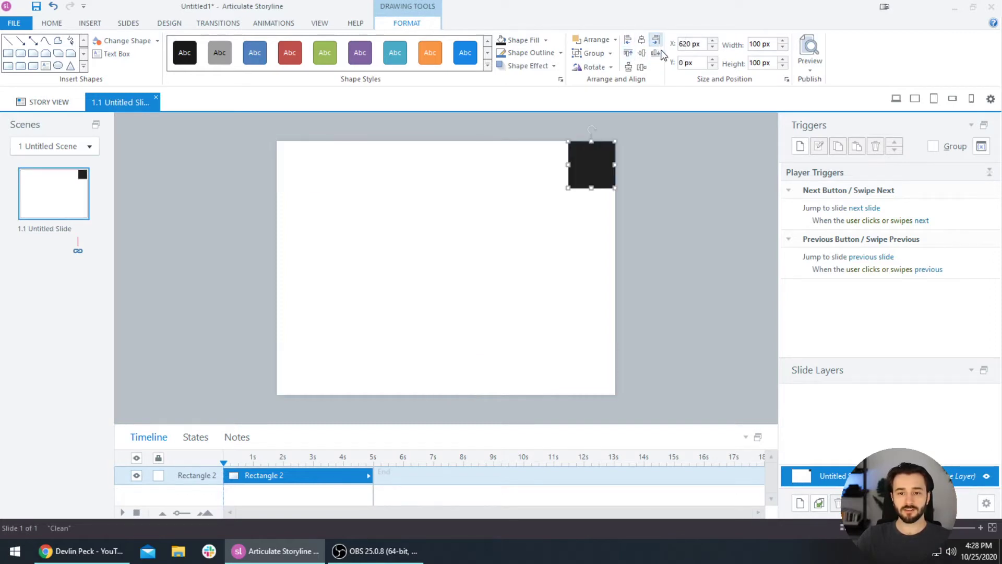
pyautogui.click(657, 53)
pyautogui.click(628, 53)
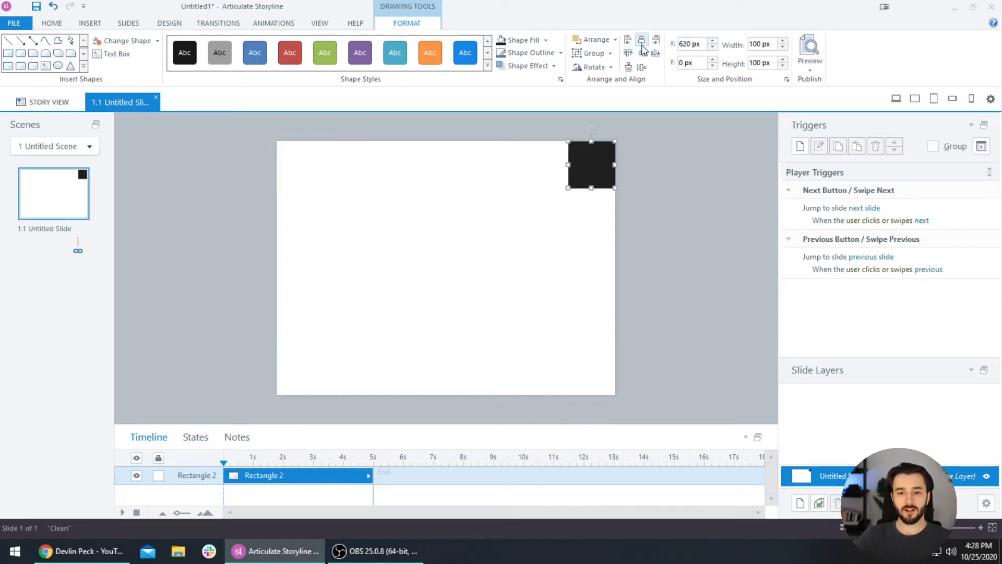
pyautogui.click(641, 40)
pyautogui.click(642, 53)
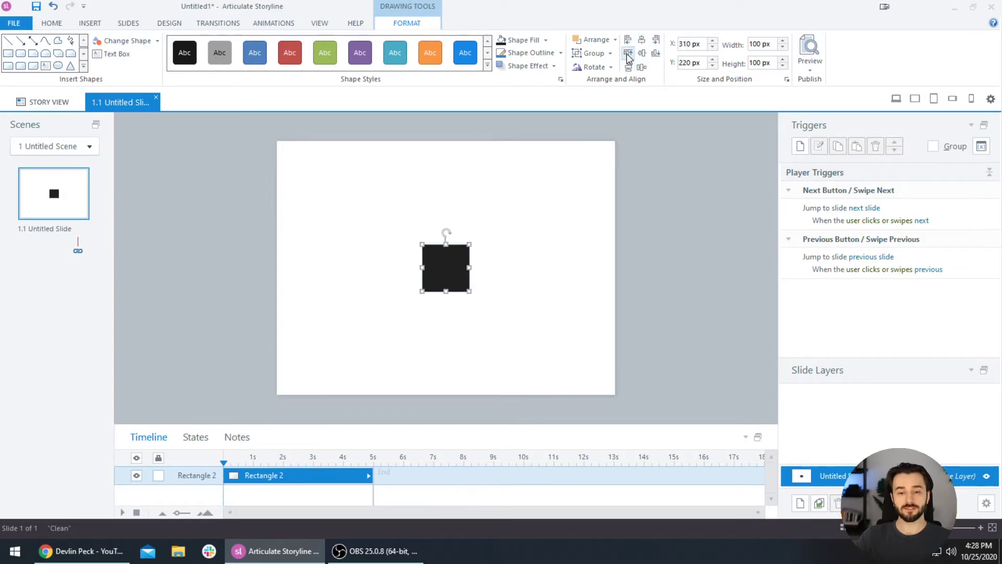
pyautogui.click(528, 293)
pyautogui.click(445, 271)
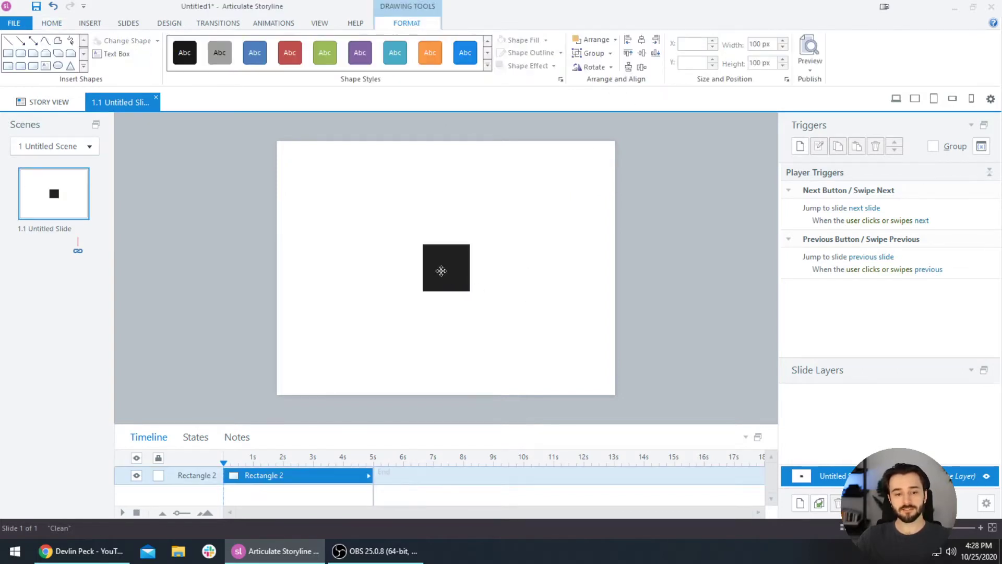
pyautogui.click(554, 258)
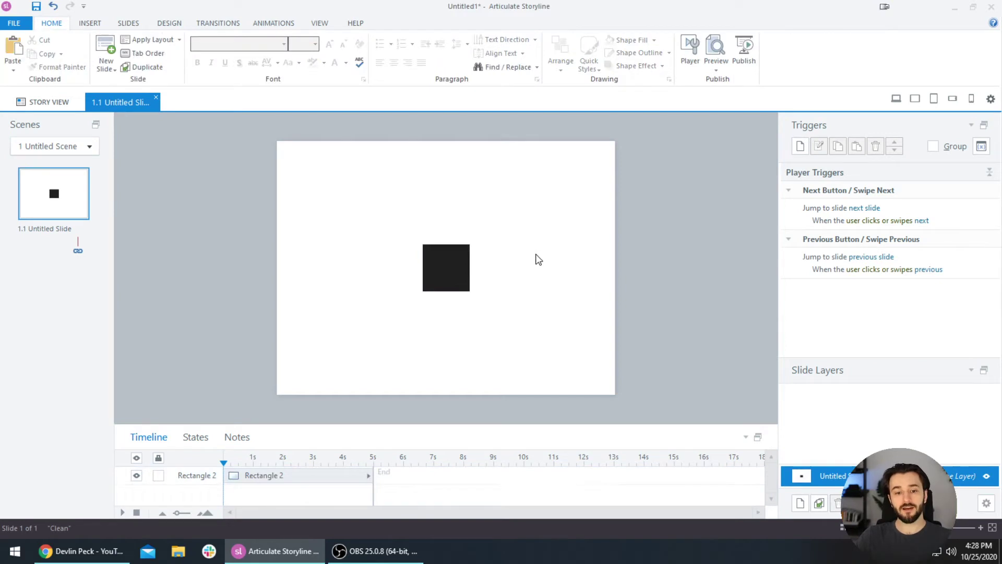
# Duplicate the black square, move the copy up, and stretch the original into a wide bar
pyautogui.scroll(1, 452, 277)
pyautogui.click(453, 277)
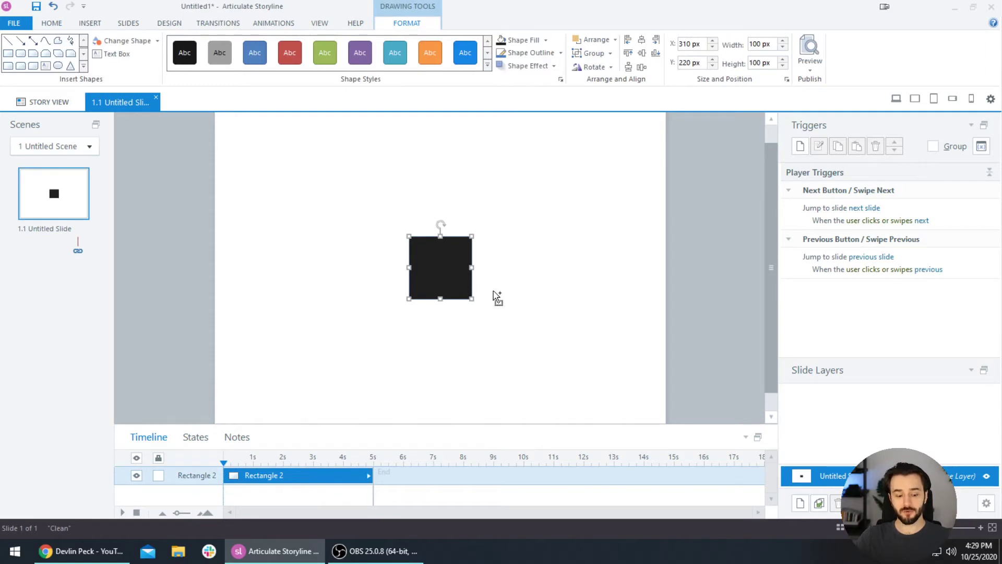
pyautogui.hotkey('ctrl', 'd')
pyautogui.moveTo(464, 292); pyautogui.dragTo(459, 206)
pyautogui.click(473, 261)
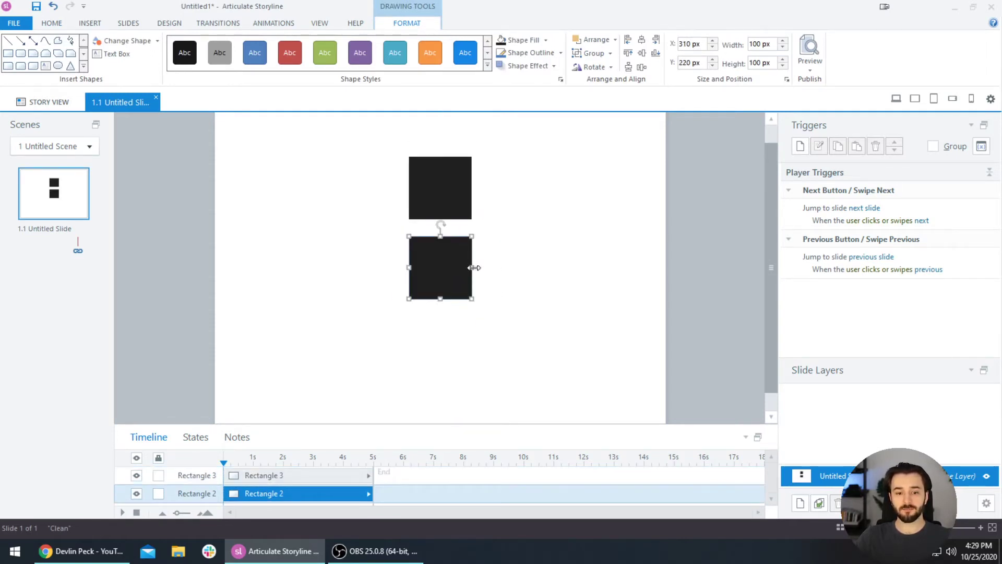
pyautogui.moveTo(475, 267); pyautogui.dragTo(562, 267)
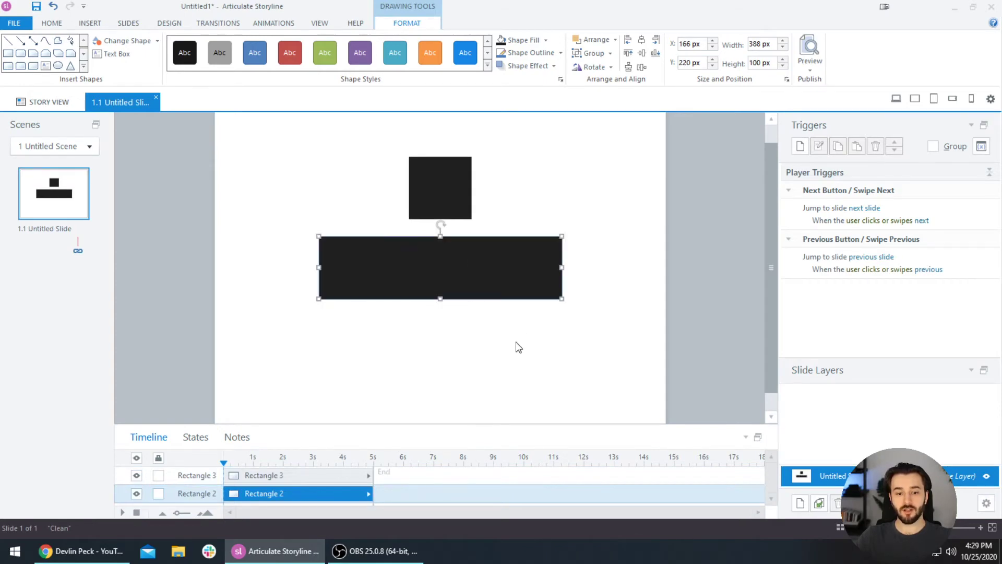
pyautogui.click(514, 339)
# Move the 388 px bar to the lower left with the square above, then select both
pyautogui.scroll(-2, 499, 314)
pyautogui.scroll(1, 474, 284)
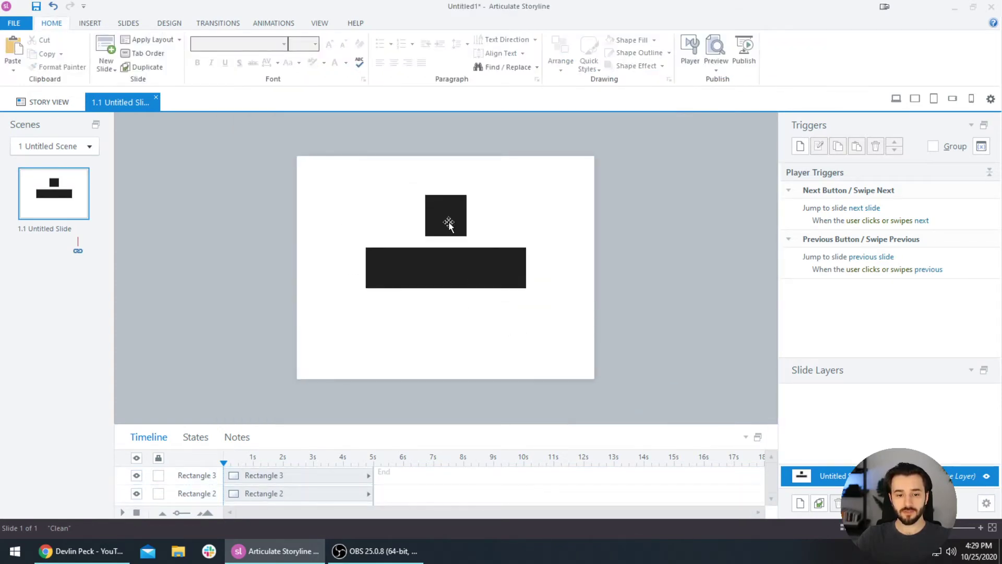
pyautogui.moveTo(436, 270); pyautogui.dragTo(385, 360)
pyautogui.moveTo(456, 230); pyautogui.dragTo(413, 261)
pyautogui.scroll(1, 458, 311)
pyautogui.keyDown('shift'); pyautogui.click(386, 357); pyautogui.keyUp('shift')
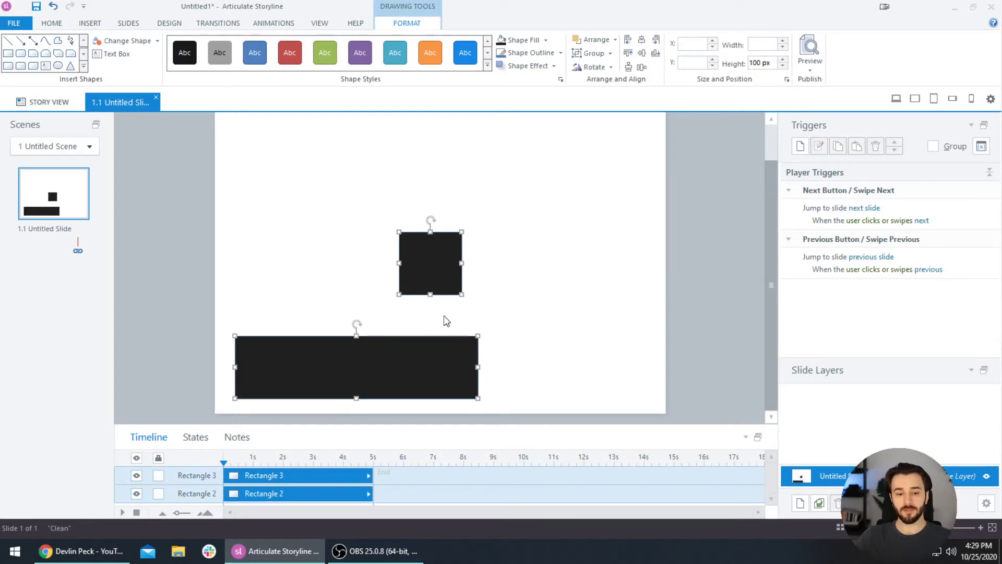
# Reposition the small square toward the slide's left side above the wide bar
pyautogui.click(459, 331)
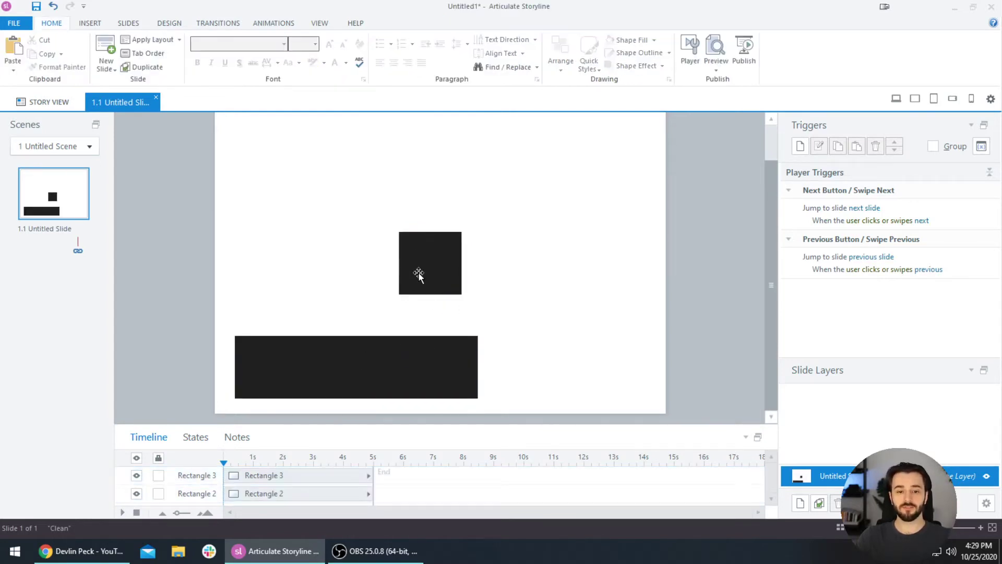
pyautogui.click(405, 376)
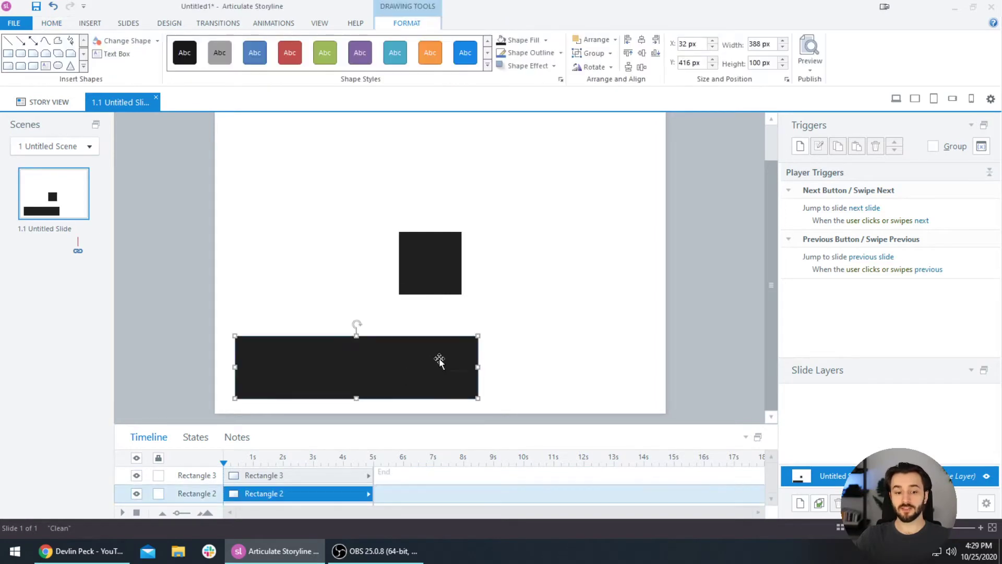
pyautogui.keyDown('shift'); pyautogui.click(427, 261); pyautogui.keyUp('shift')
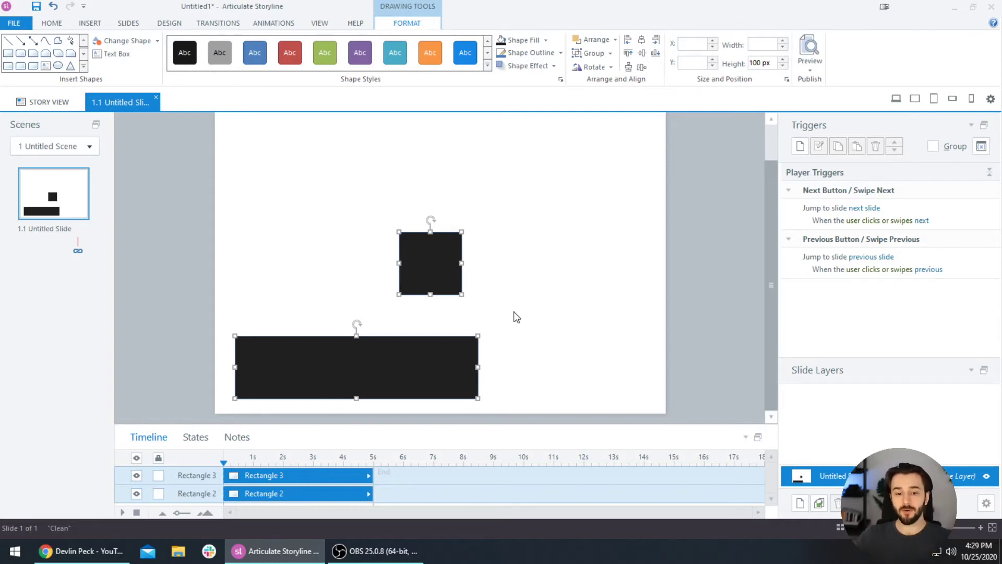
pyautogui.click(517, 354)
pyautogui.click(467, 353)
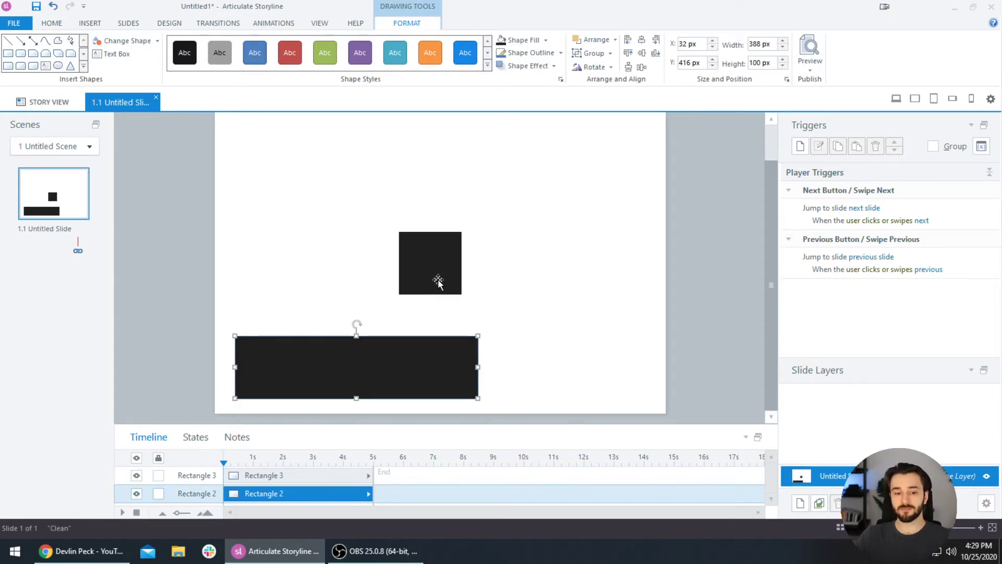
pyautogui.moveTo(438, 280); pyautogui.dragTo(291, 273)
pyautogui.click(514, 310)
pyautogui.click(245, 344)
# Select the square and bar and apply Align Center to centre the square over the bar
pyautogui.click(269, 268)
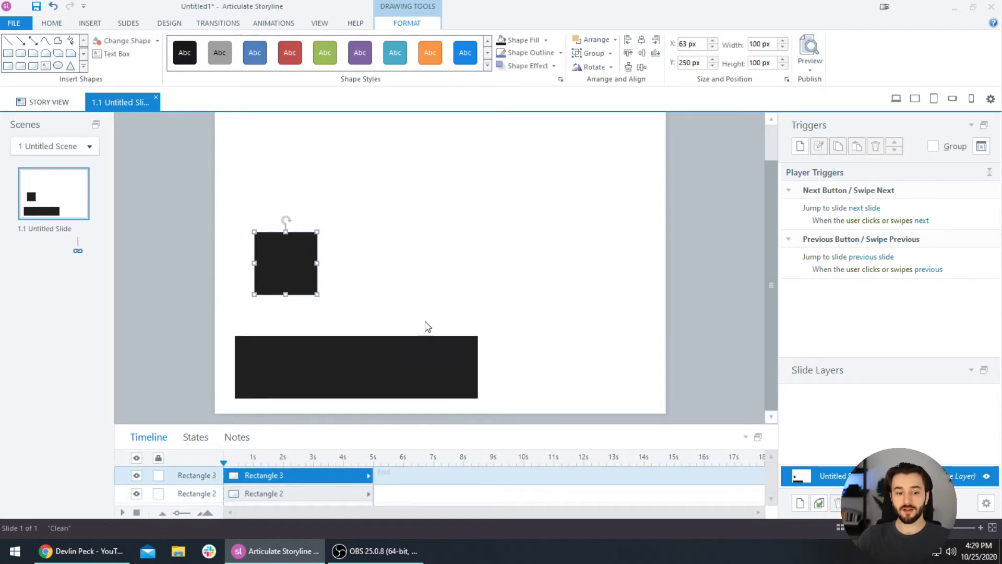
pyautogui.keyDown('shift'); pyautogui.click(316, 359); pyautogui.keyUp('shift')
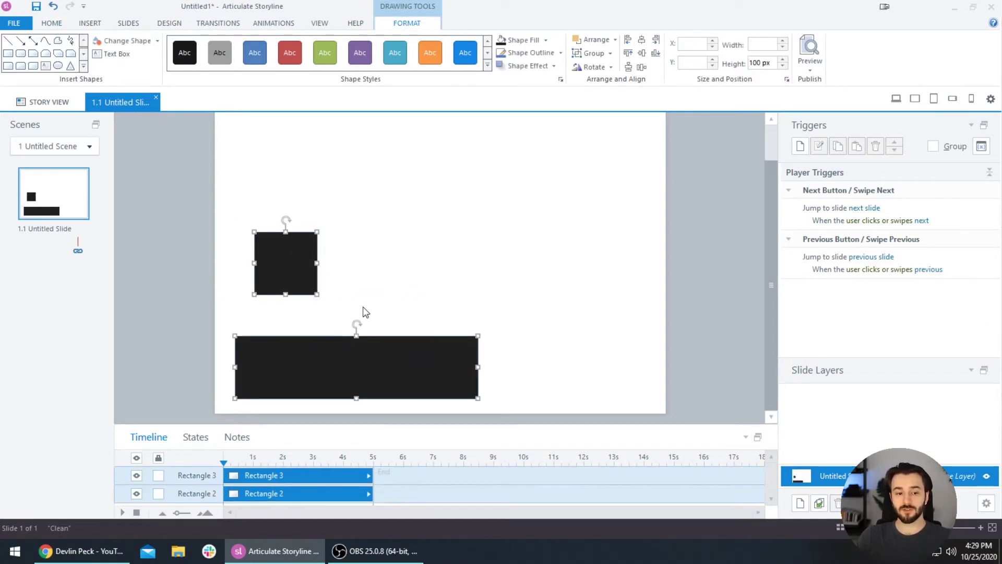
pyautogui.click(642, 42)
pyautogui.click(431, 294)
pyautogui.moveTo(354, 286); pyautogui.dragTo(322, 307)
pyautogui.keyDown('shift'); pyautogui.click(314, 359); pyautogui.keyUp('shift')
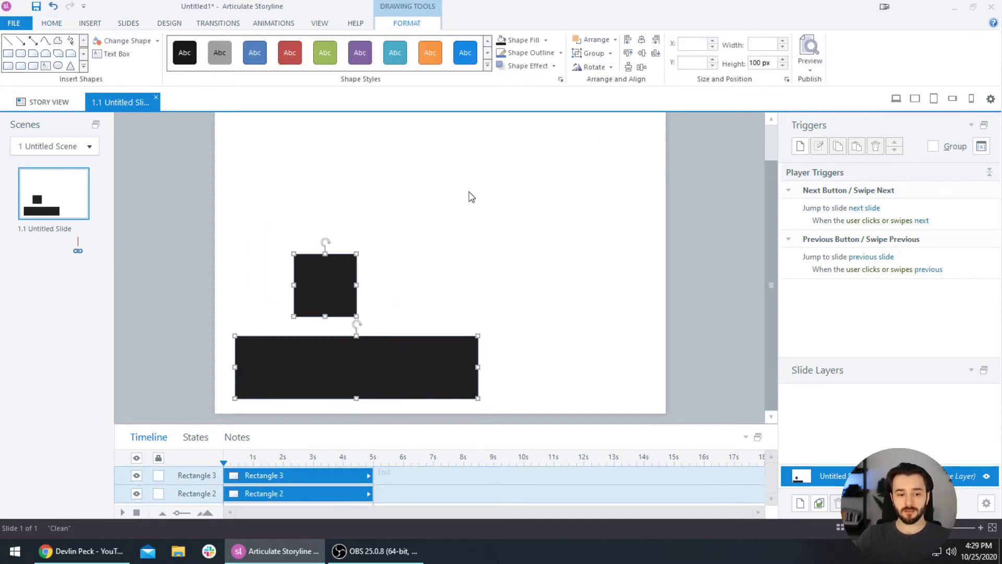
pyautogui.click(641, 42)
pyautogui.scroll(3, 316, 345)
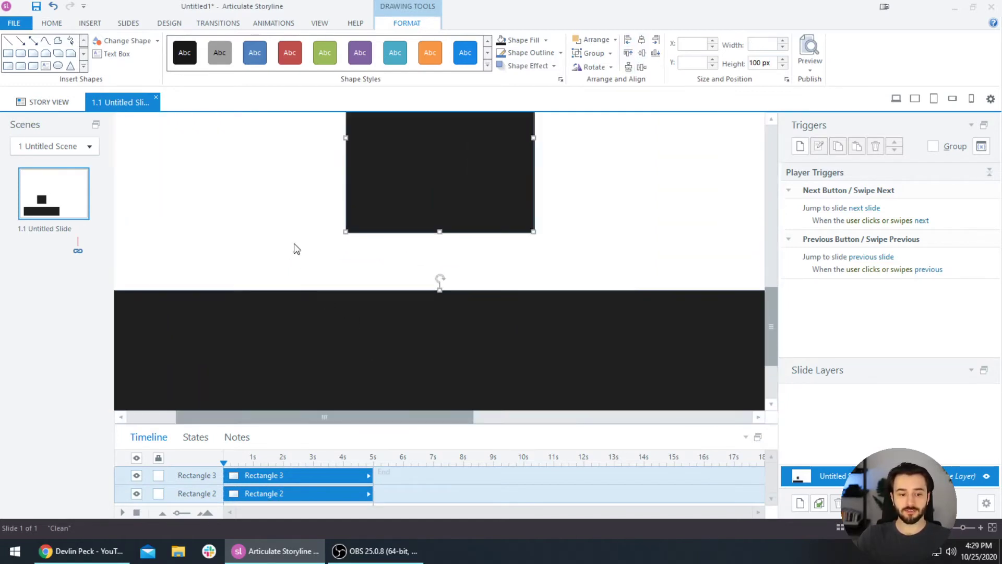
pyautogui.scroll(-3, 469, 280)
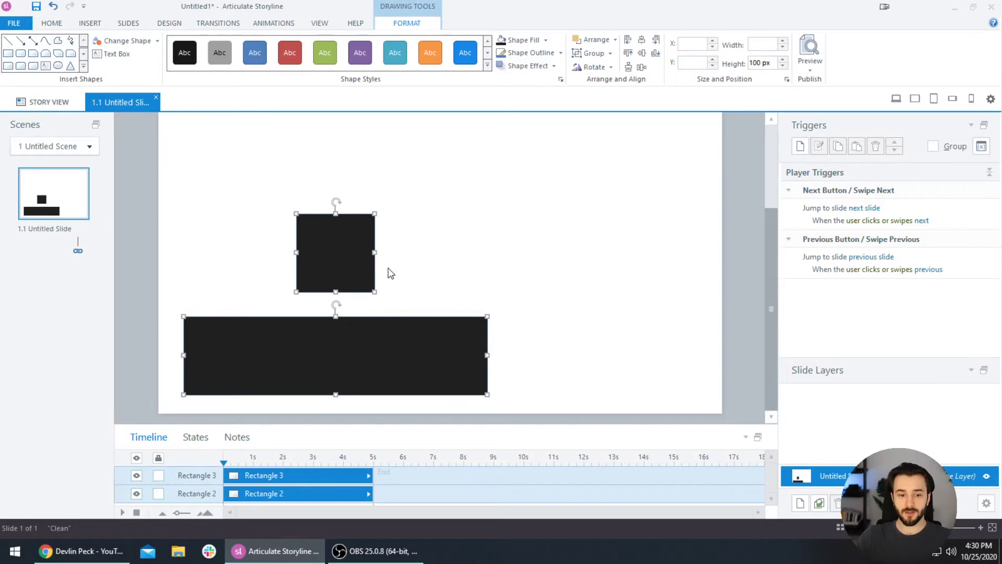
# Move the square far right, try Align Center with the bar, then undo it
pyautogui.click(362, 285)
pyautogui.moveTo(358, 275); pyautogui.dragTo(502, 276)
pyautogui.keyDown('shift'); pyautogui.click(451, 351); pyautogui.keyUp('shift')
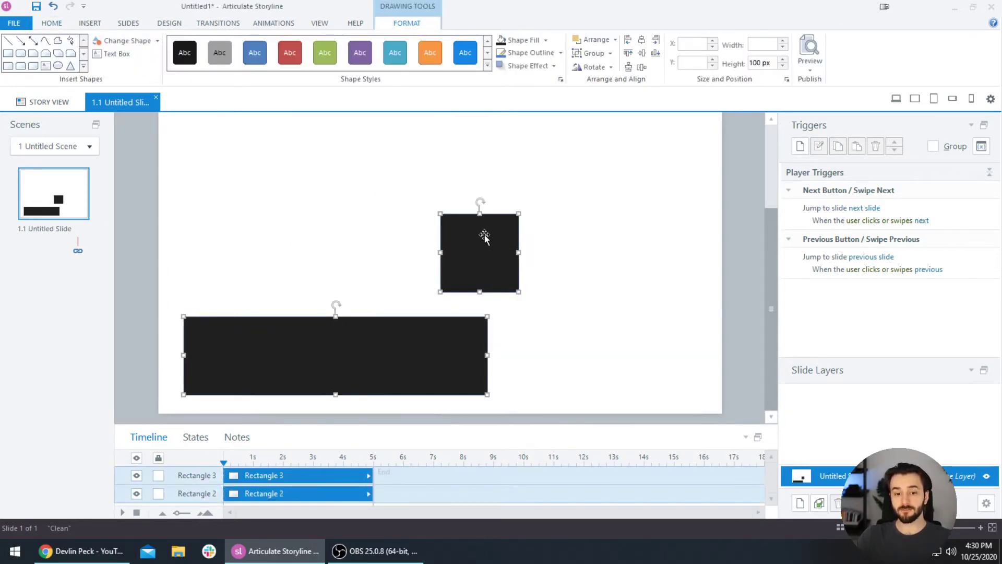
pyautogui.click(525, 349)
pyautogui.click(425, 356)
pyautogui.keyDown('shift'); pyautogui.click(490, 268); pyautogui.keyUp('shift')
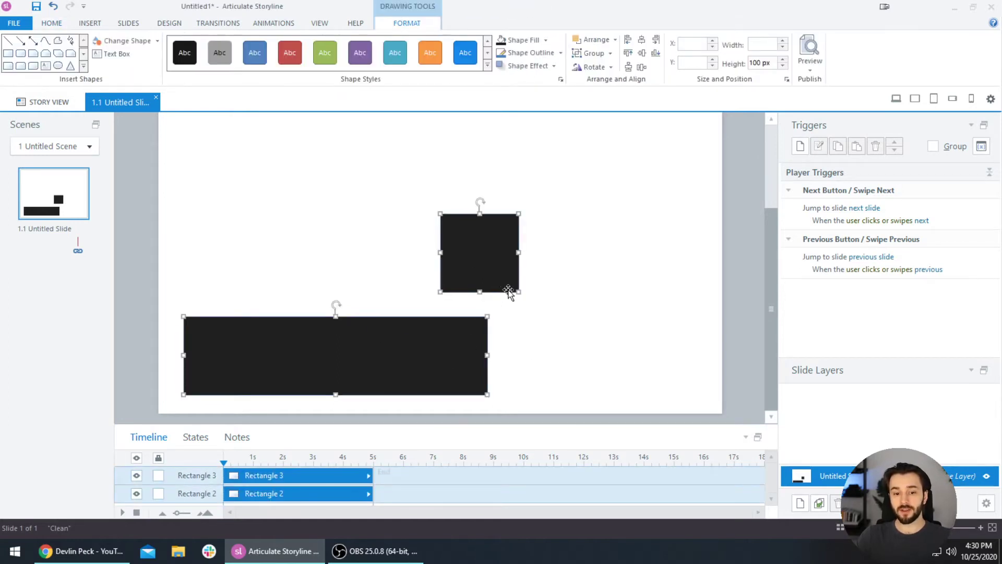
pyautogui.click(641, 45)
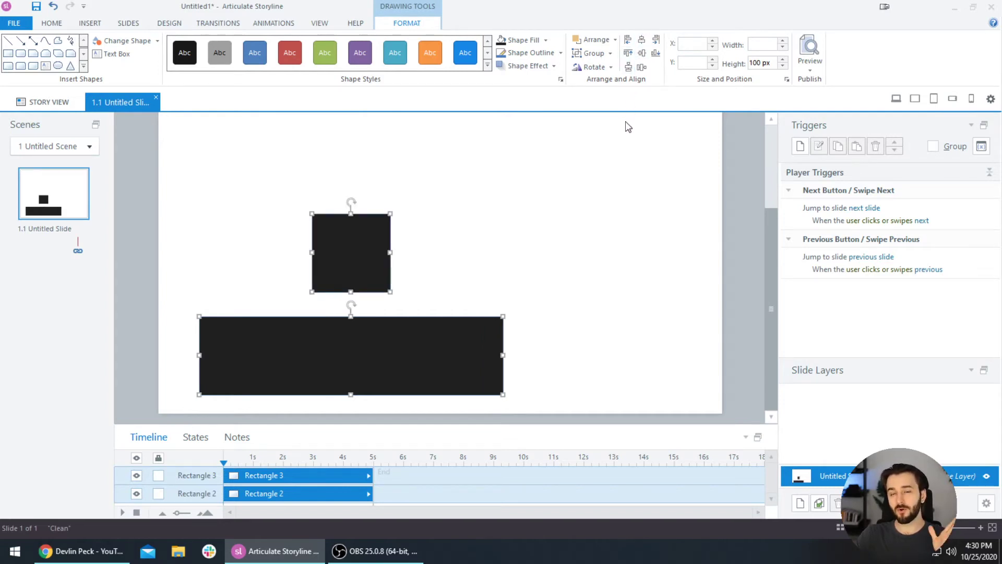
pyautogui.hotkey('ctrl', 'z')
pyautogui.click(583, 319)
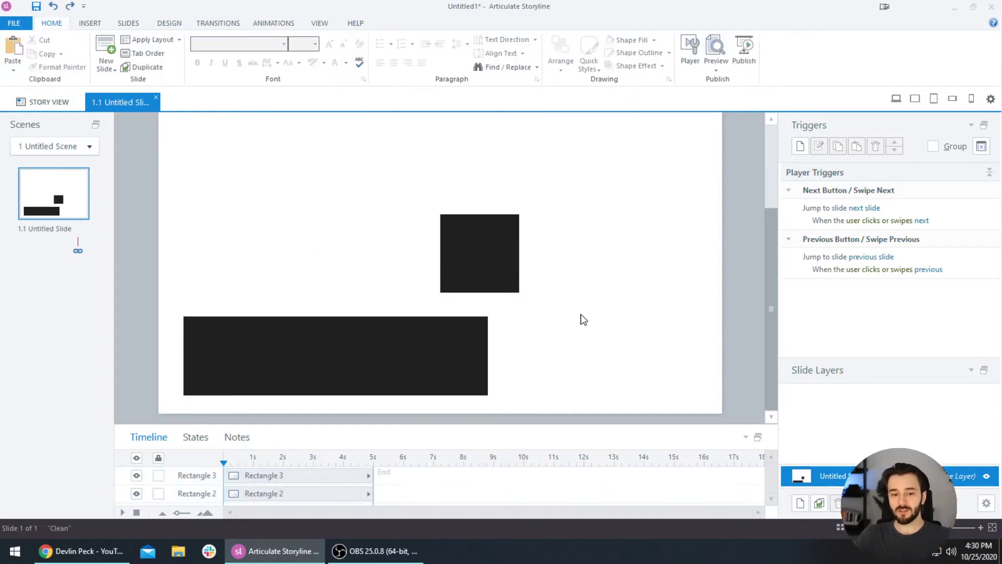
# Place the square with its left edge at the bar's right end, then select both shapes
pyautogui.click(489, 264)
pyautogui.moveTo(499, 273); pyautogui.dragTo(539, 270)
pyautogui.click(524, 317)
pyautogui.keyDown('shift'); pyautogui.click(435, 371); pyautogui.keyUp('shift')
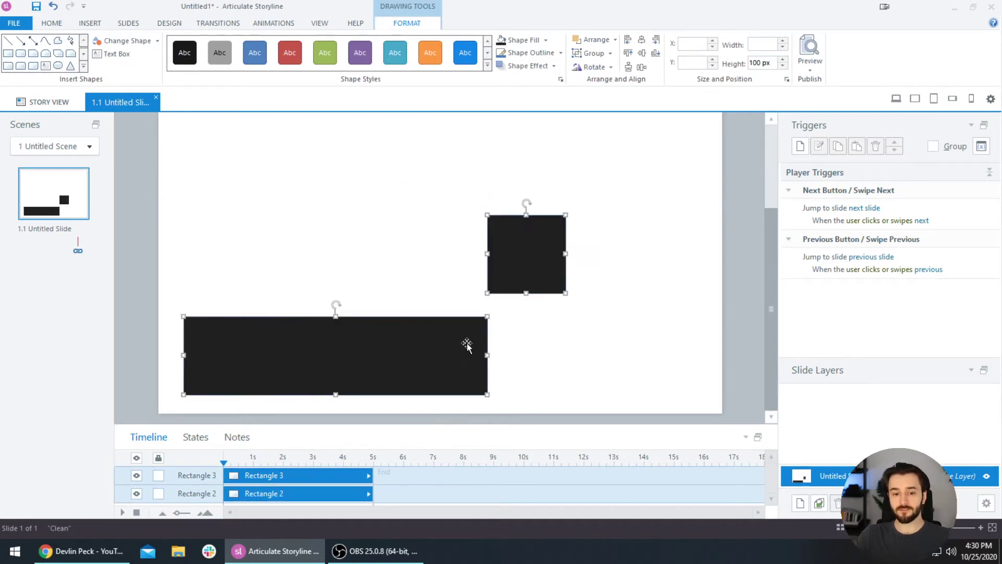
pyautogui.click(551, 368)
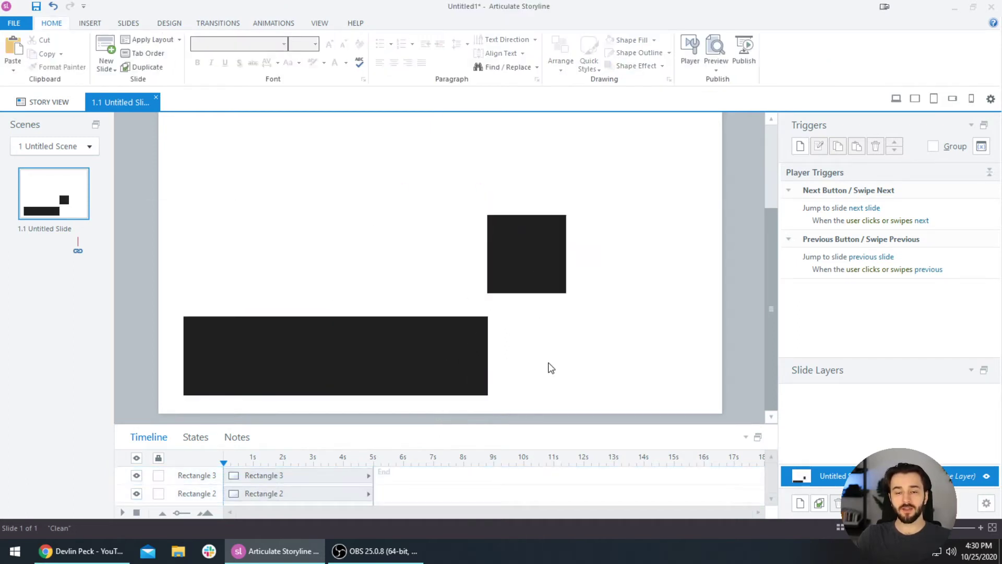
pyautogui.click(548, 261)
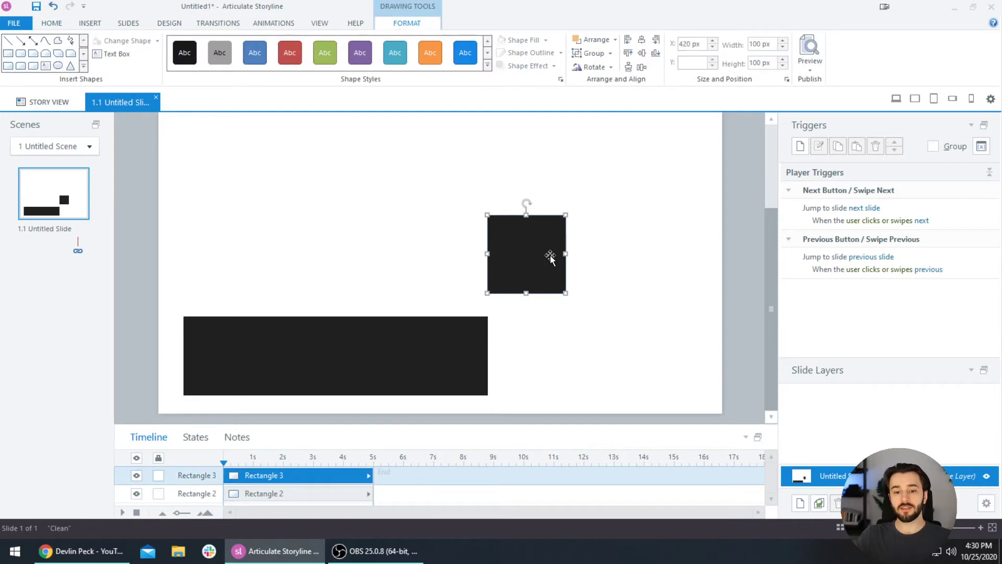
pyautogui.keyDown('shift'); pyautogui.click(431, 352); pyautogui.keyUp('shift')
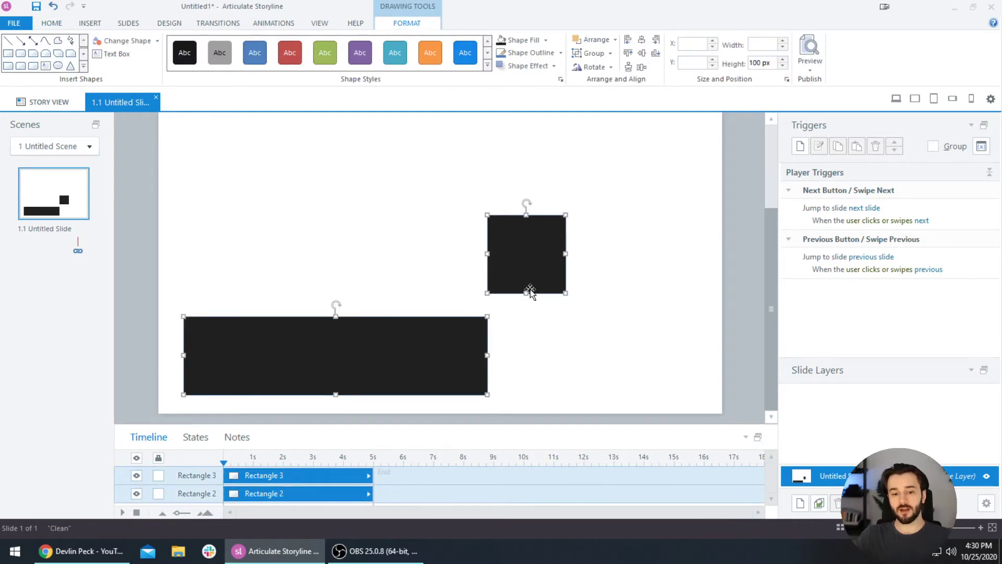
# Apply Align Right to the square and bar, then reselect both and apply Align Left
pyautogui.click(657, 42)
pyautogui.click(619, 296)
pyautogui.click(525, 268)
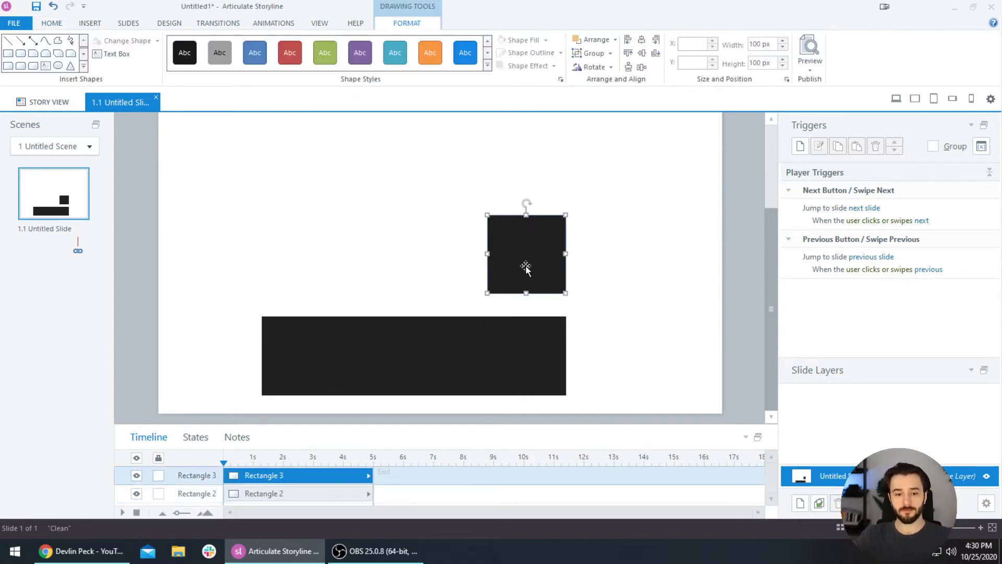
pyautogui.keyDown('shift'); pyautogui.click(503, 375); pyautogui.keyUp('shift')
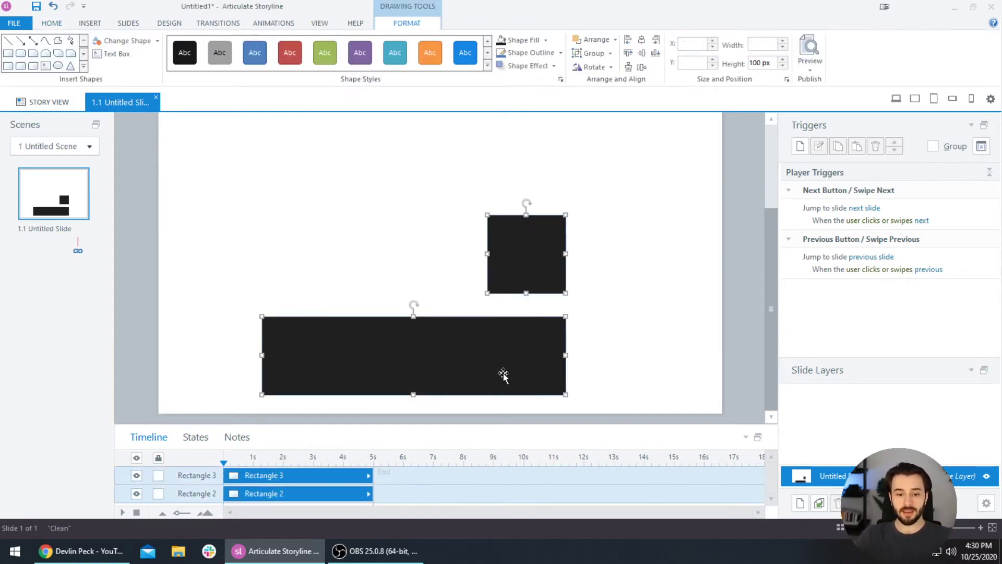
pyautogui.click(628, 41)
# Move the bar right and Align Bottom with the square, then move the bar up and reselect both
pyautogui.click(449, 273)
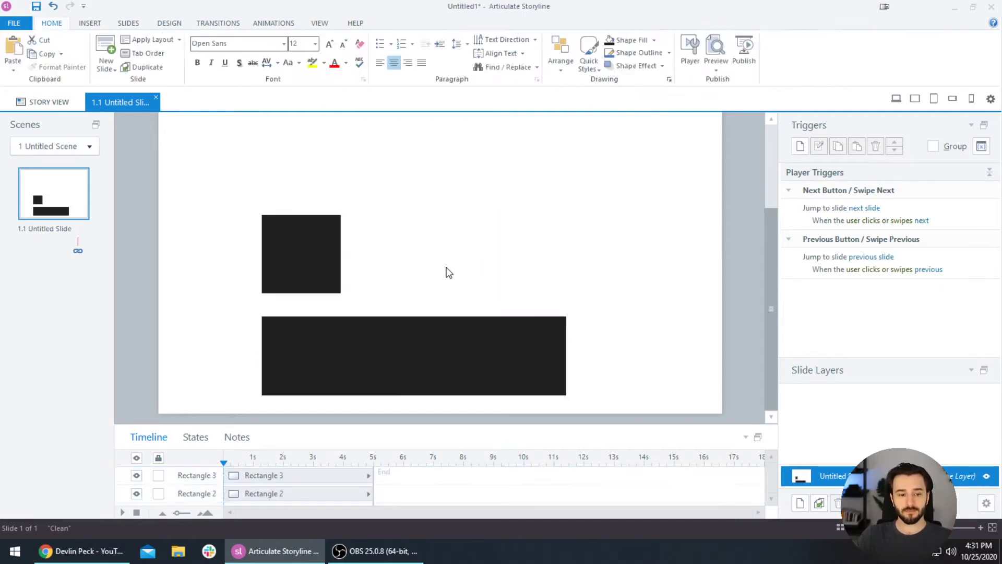
pyautogui.moveTo(418, 347); pyautogui.dragTo(496, 348)
pyautogui.keyDown('shift'); pyautogui.click(320, 268); pyautogui.keyUp('shift')
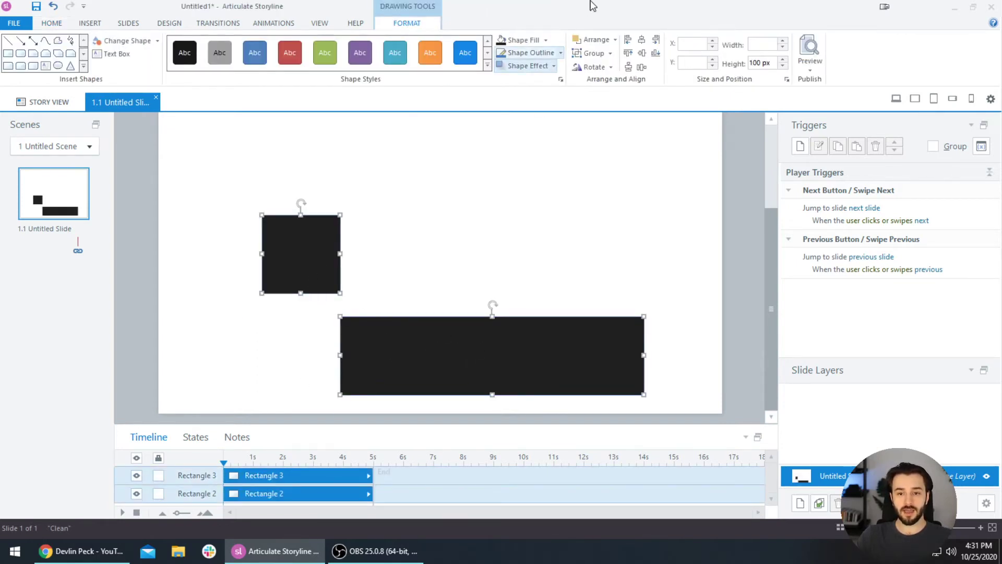
pyautogui.click(655, 52)
pyautogui.click(540, 283)
pyautogui.moveTo(476, 352); pyautogui.dragTo(474, 201)
pyautogui.keyDown('shift'); pyautogui.click(301, 358); pyautogui.keyUp('shift')
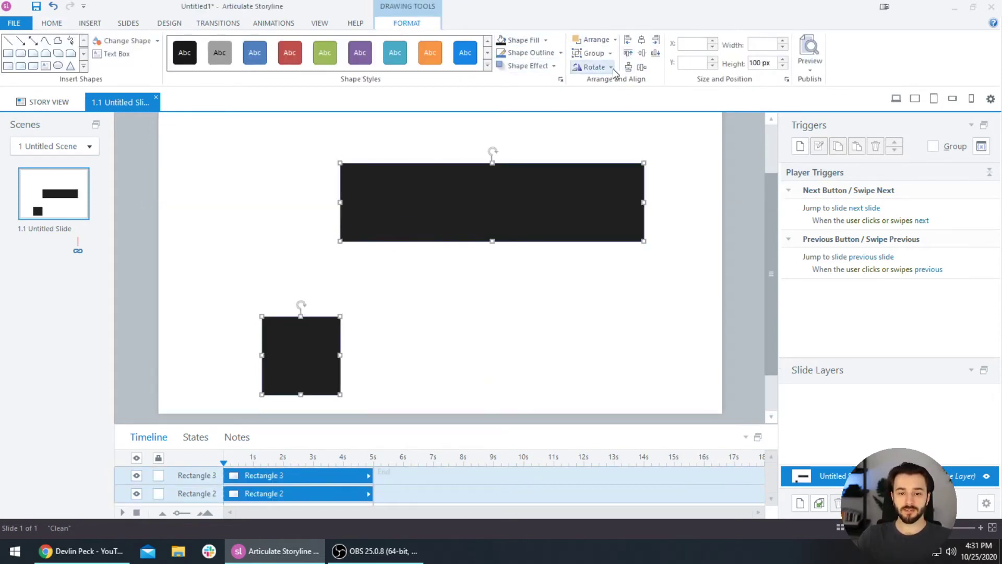
# Align Top the square and bar, rearrange the shapes, and delete the copied square
pyautogui.click(629, 55)
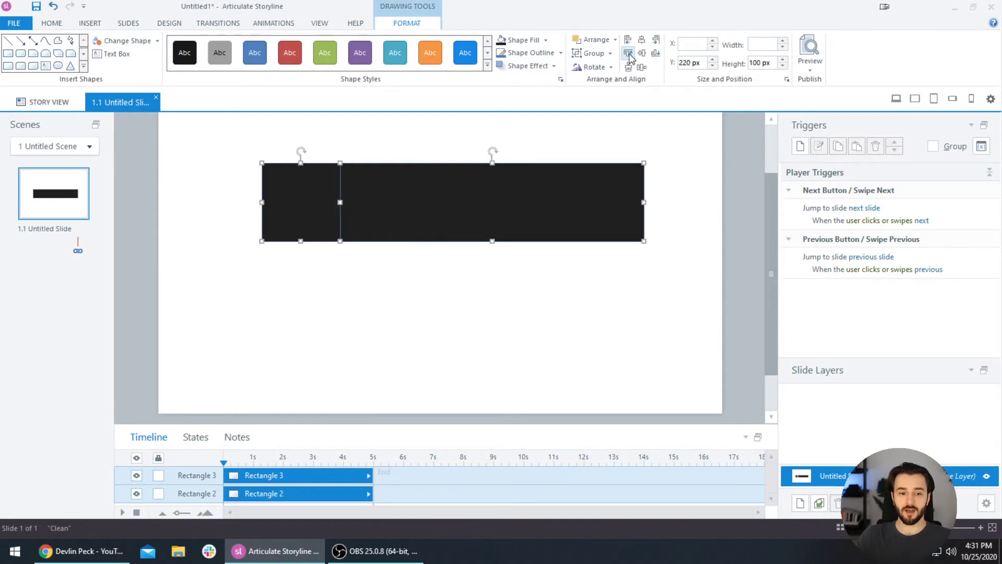
pyautogui.click(460, 349)
pyautogui.click(443, 267)
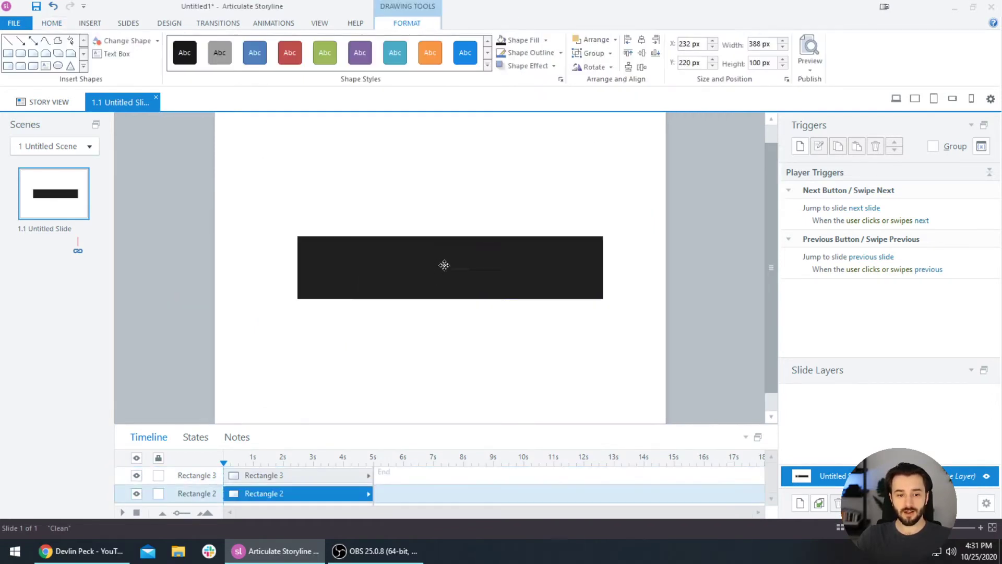
pyautogui.moveTo(443, 266); pyautogui.dragTo(561, 283)
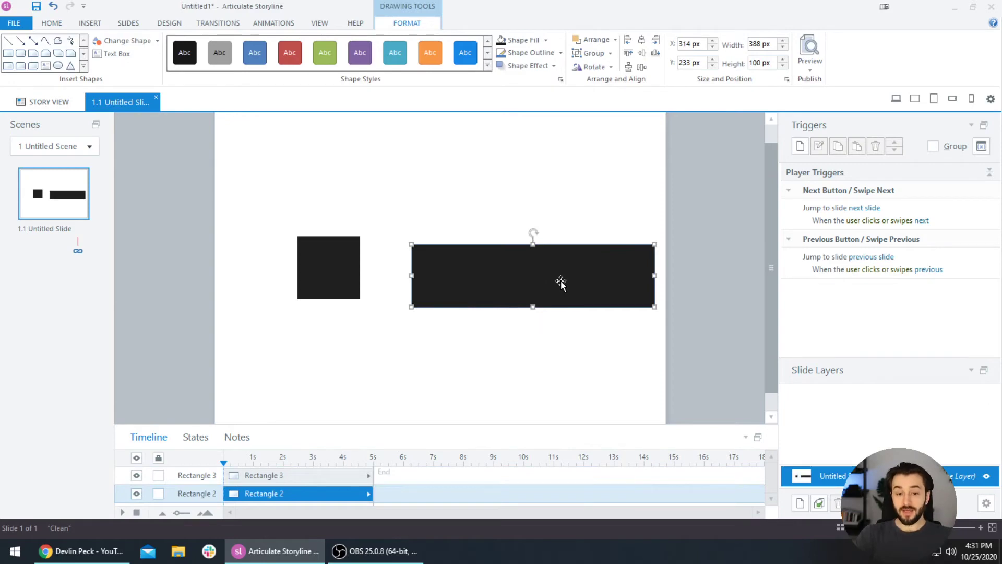
pyautogui.moveTo(460, 294); pyautogui.dragTo(444, 360)
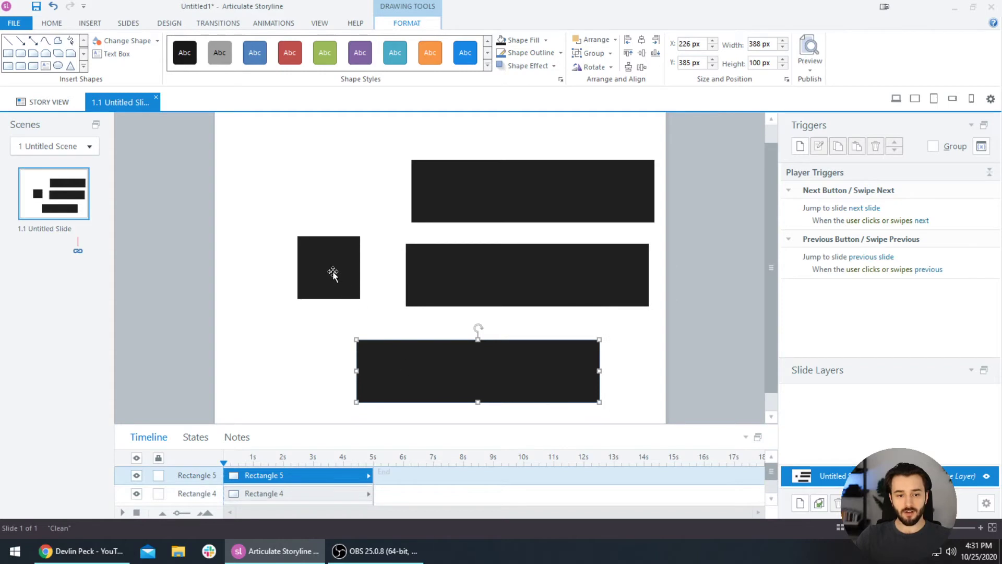
pyautogui.moveTo(333, 271); pyautogui.dragTo(280, 314)
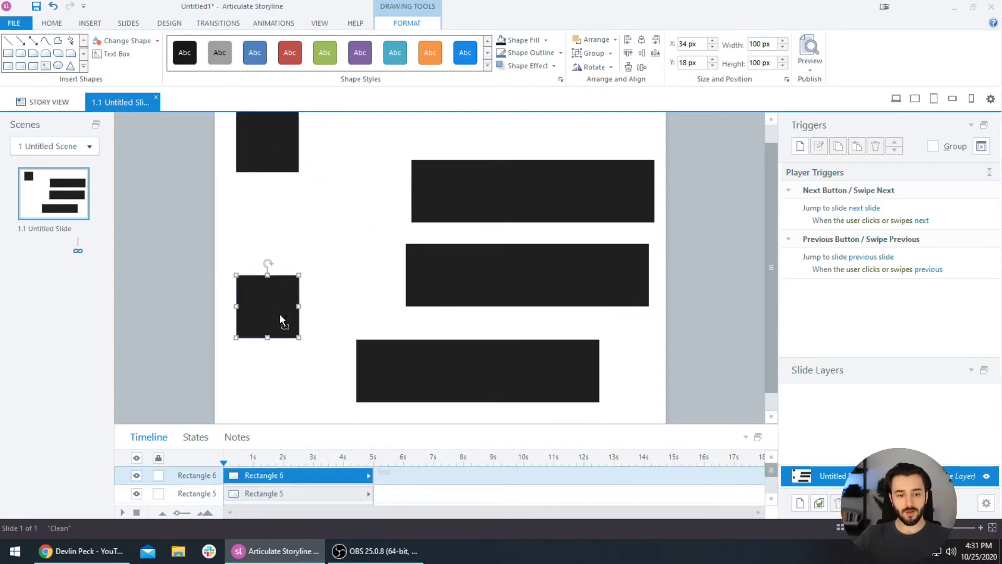
pyautogui.press('Delete')
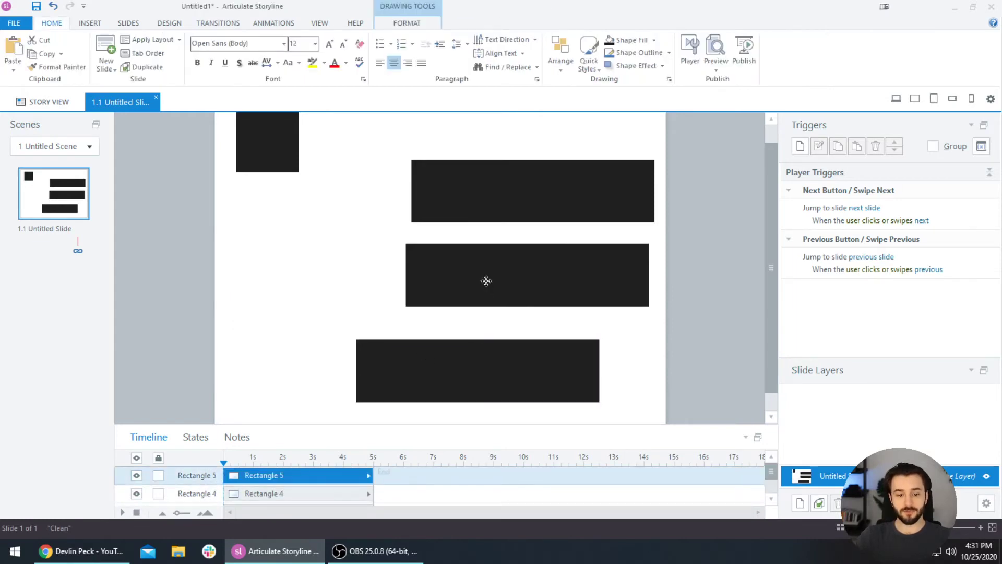
# Select the long bars and the top-left square and apply Align Left to all four
pyautogui.keyDown('shift'); pyautogui.click(486, 281); pyautogui.keyUp('shift')
pyautogui.keyDown('shift'); pyautogui.click(466, 188); pyautogui.keyUp('shift')
pyautogui.keyDown('shift'); pyautogui.click(237, 138); pyautogui.keyUp('shift')
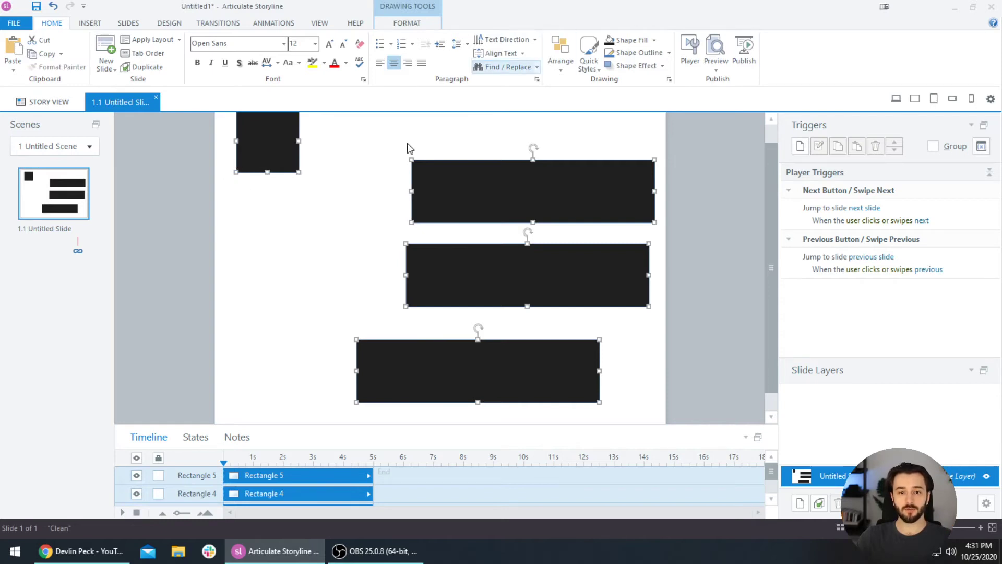
pyautogui.scroll(-1, 336, 224)
pyautogui.click(419, 22)
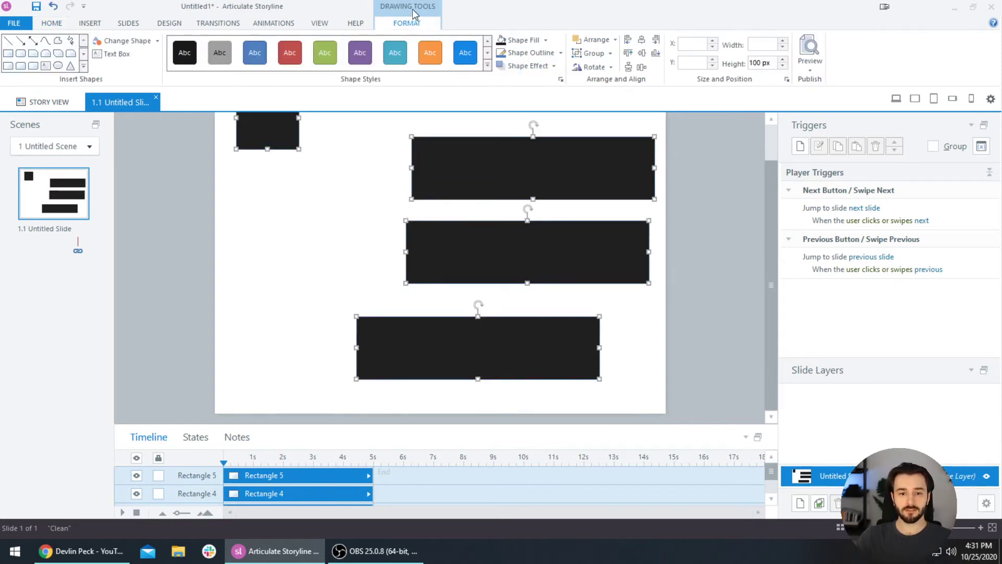
pyautogui.click(629, 43)
# Delete the three long rectangles so only the small square remains
pyautogui.click(553, 264)
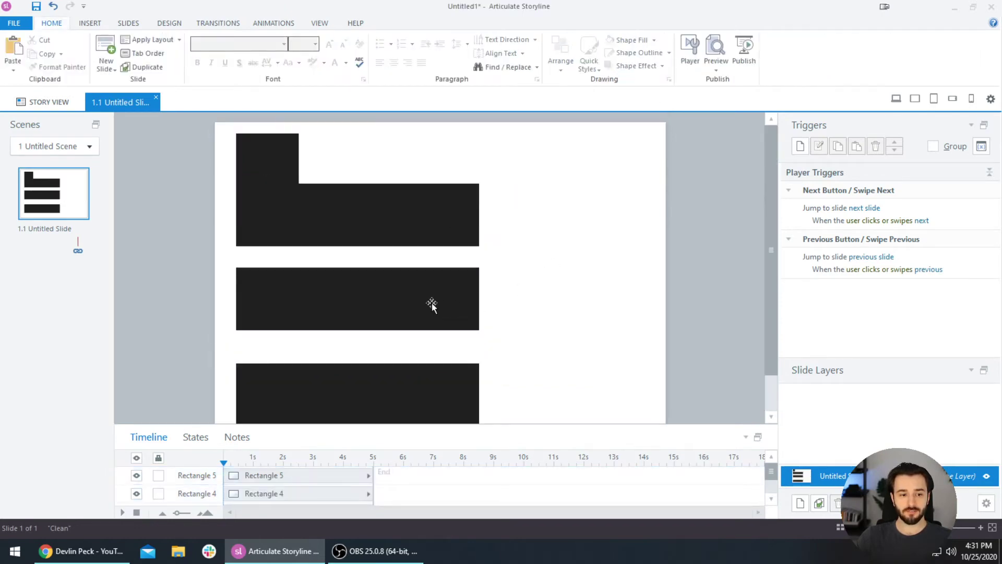
pyautogui.click(333, 235)
pyautogui.keyDown('shift'); pyautogui.click(392, 183); pyautogui.keyUp('shift')
pyautogui.keyDown('shift'); pyautogui.click(364, 355); pyautogui.keyUp('shift')
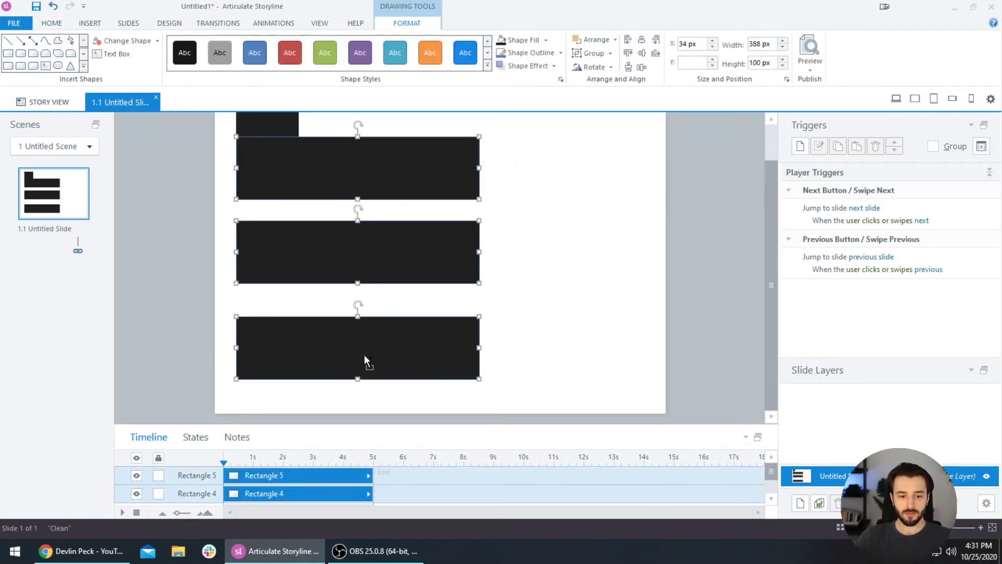
pyautogui.press('Delete')
pyautogui.keyDown('ctrl'); pyautogui.scroll(-1, 512, 303); pyautogui.keyUp('ctrl')
# Move the square into the row and add a repeated 'Lorem ipsum' text box above, wrapped to five lines
pyautogui.moveTo(311, 185); pyautogui.dragTo(521, 280)
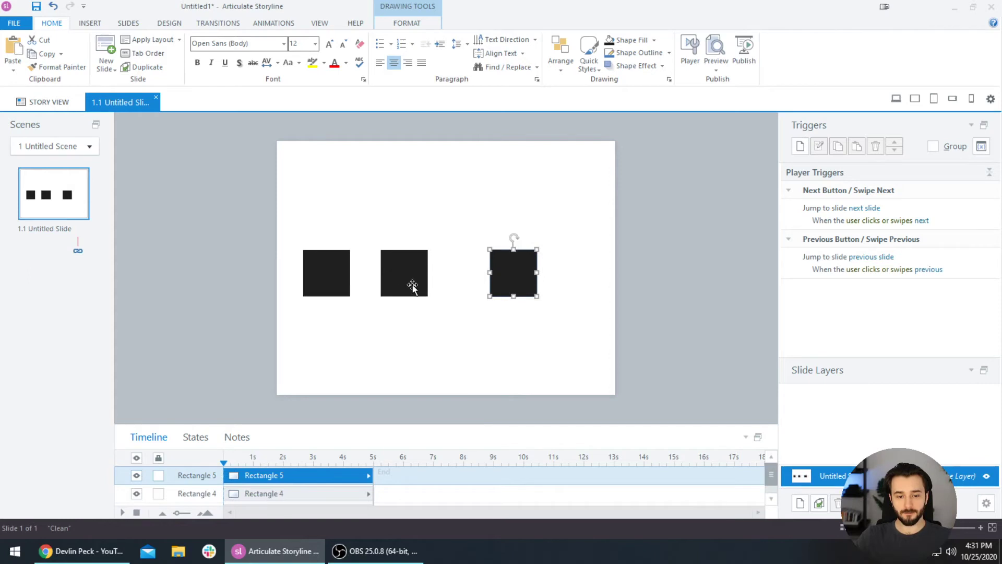
pyautogui.click(346, 179)
pyautogui.click(349, 178)
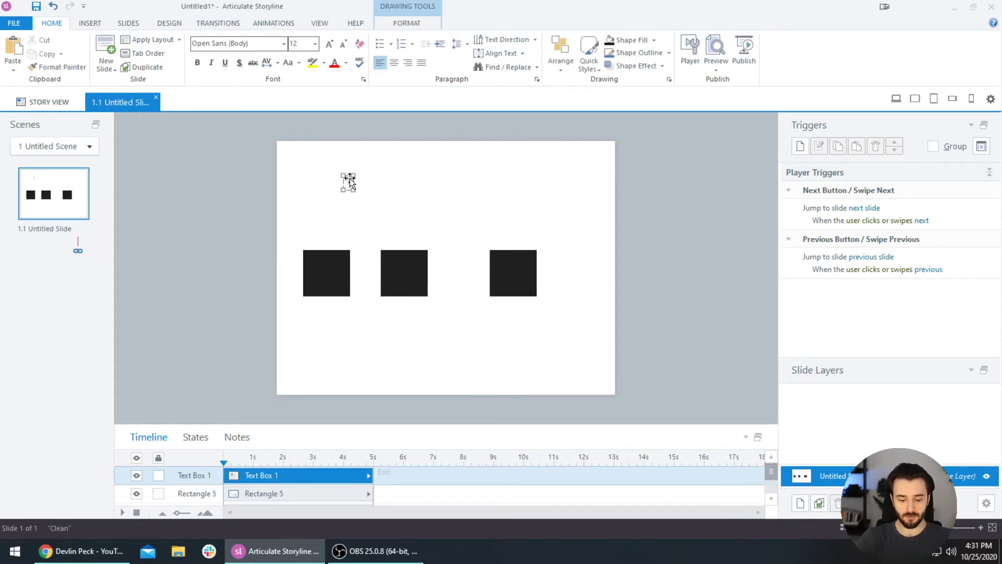
pyautogui.write('Lorem ipsum')
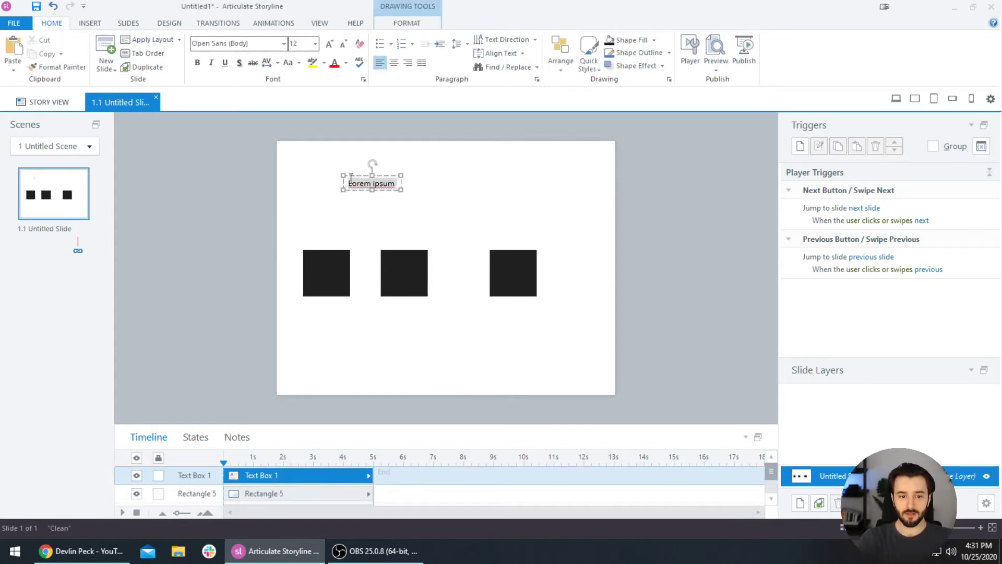
pyautogui.hotkey('ctrl', 'v')
pyautogui.hotkey('ctrl', 'v')
pyautogui.hotkey('ctrl', 'v')
pyautogui.hotkey('ctrl', 'v')
pyautogui.hotkey('ctrl', 'v')
pyautogui.hotkey('ctrl', 'v')
pyautogui.hotkey('ctrl', 'v')
pyautogui.hotkey('ctrl', 'v')
pyautogui.hotkey('ctrl', 'v')
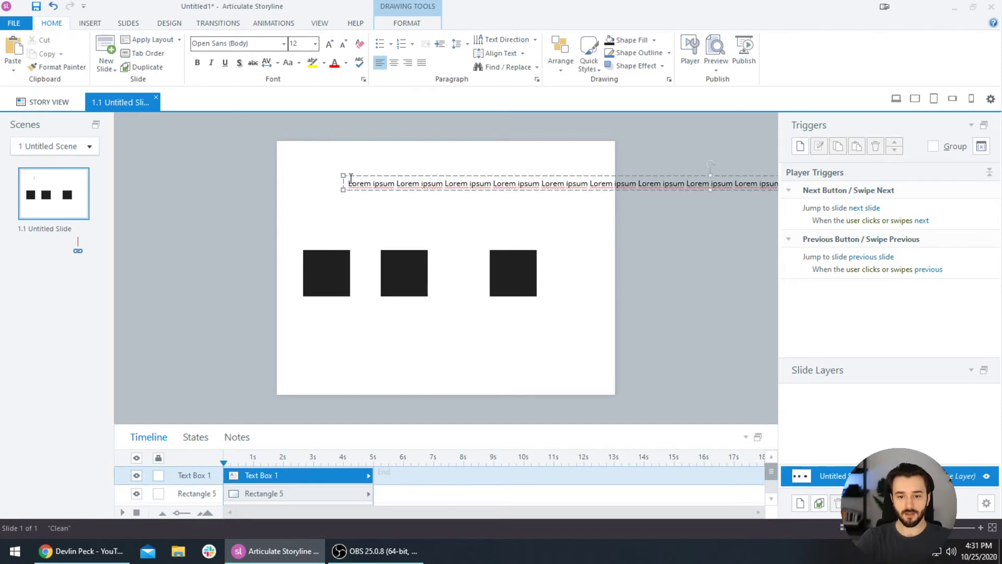
pyautogui.scroll(-2, 351, 178)
pyautogui.moveTo(764, 218); pyautogui.dragTo(365, 227)
pyautogui.scroll(2, 465, 258)
pyautogui.scroll(2, 465, 258)
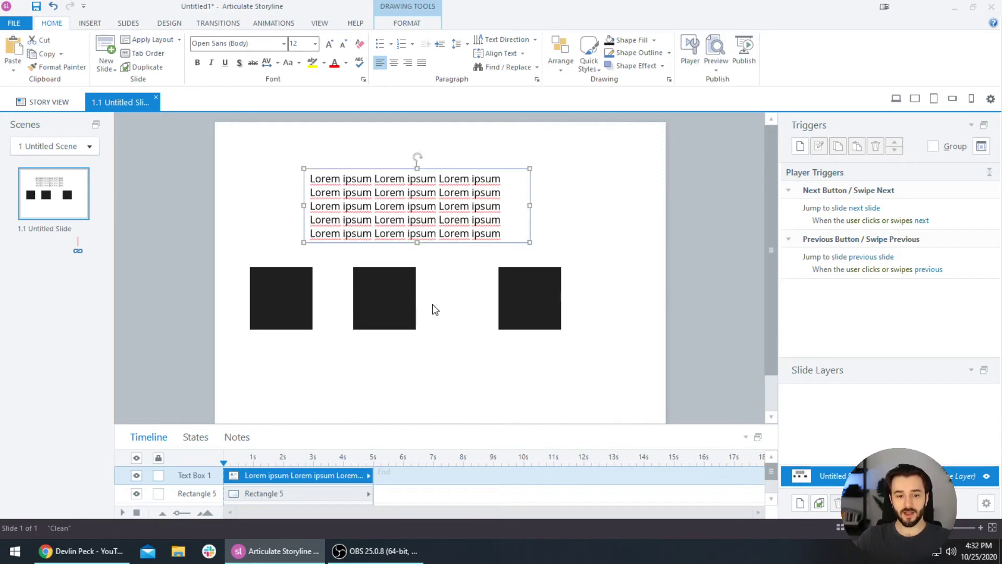
# Scatter the squares right and vertically centre the Lorem ipsum text box on the slide, shifted left
pyautogui.click(378, 303)
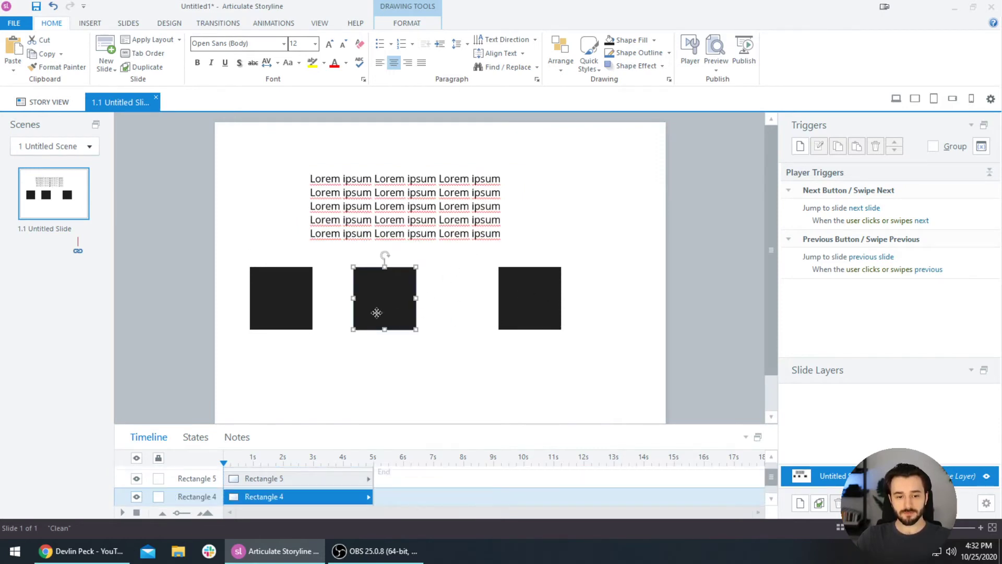
pyautogui.moveTo(377, 313); pyautogui.dragTo(572, 391)
pyautogui.moveTo(286, 302); pyautogui.dragTo(653, 228)
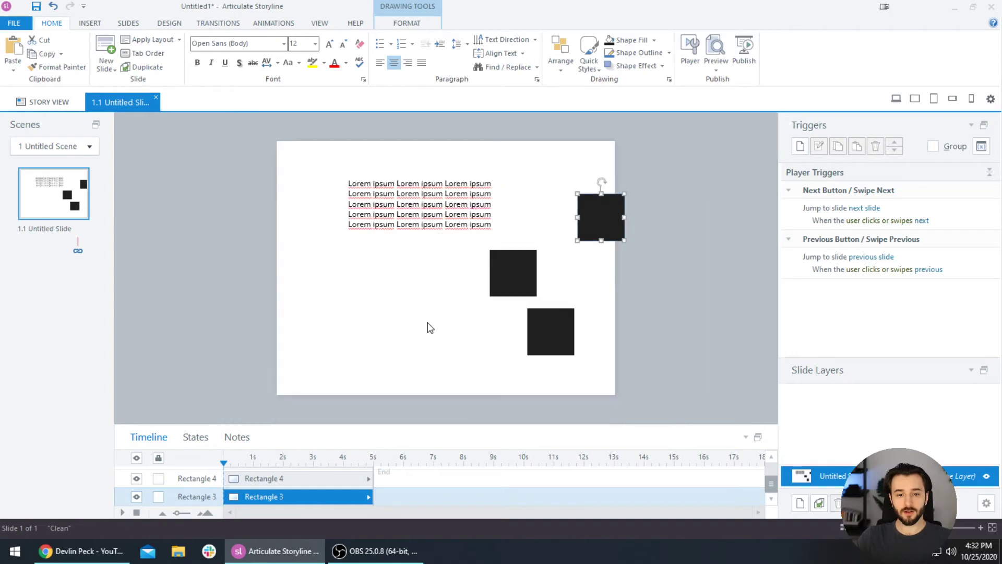
pyautogui.click(427, 226)
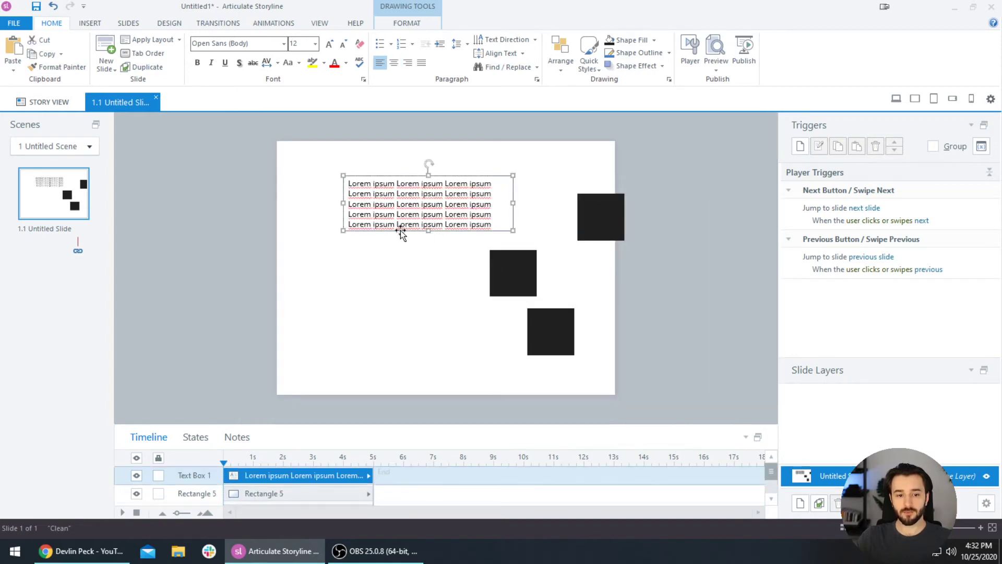
pyautogui.moveTo(401, 228); pyautogui.dragTo(390, 242)
pyautogui.click(407, 23)
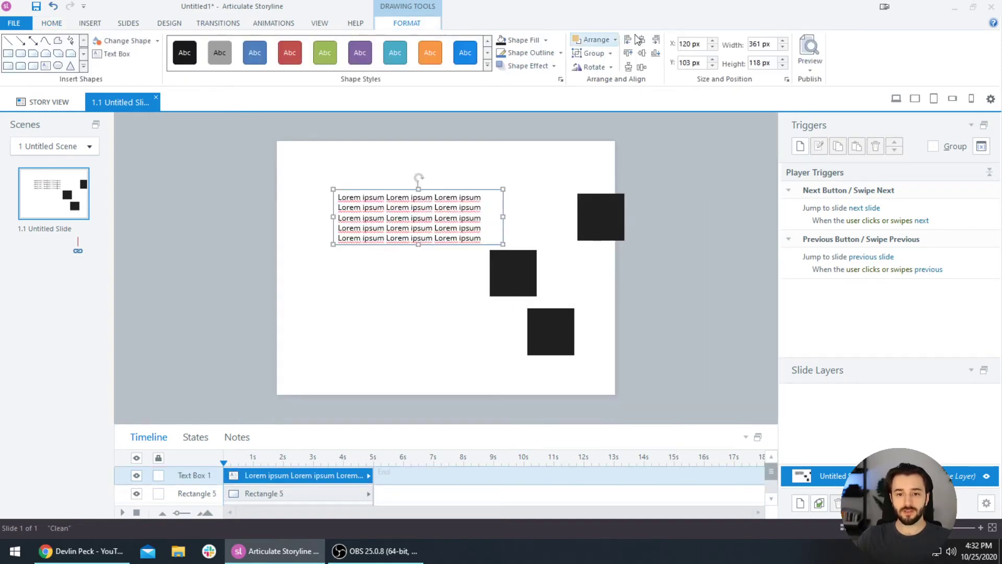
pyautogui.click(641, 53)
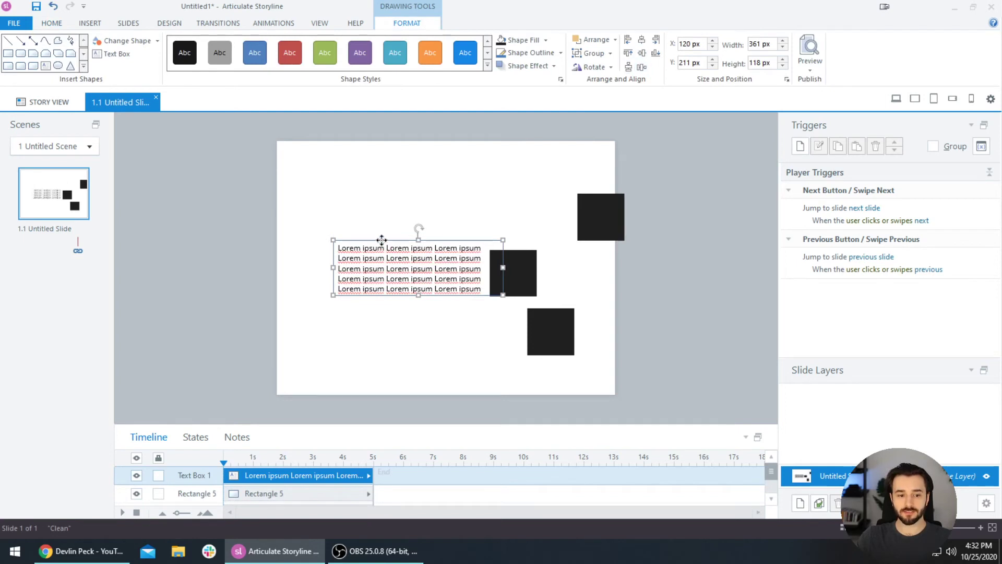
pyautogui.moveTo(382, 240); pyautogui.dragTo(344, 240)
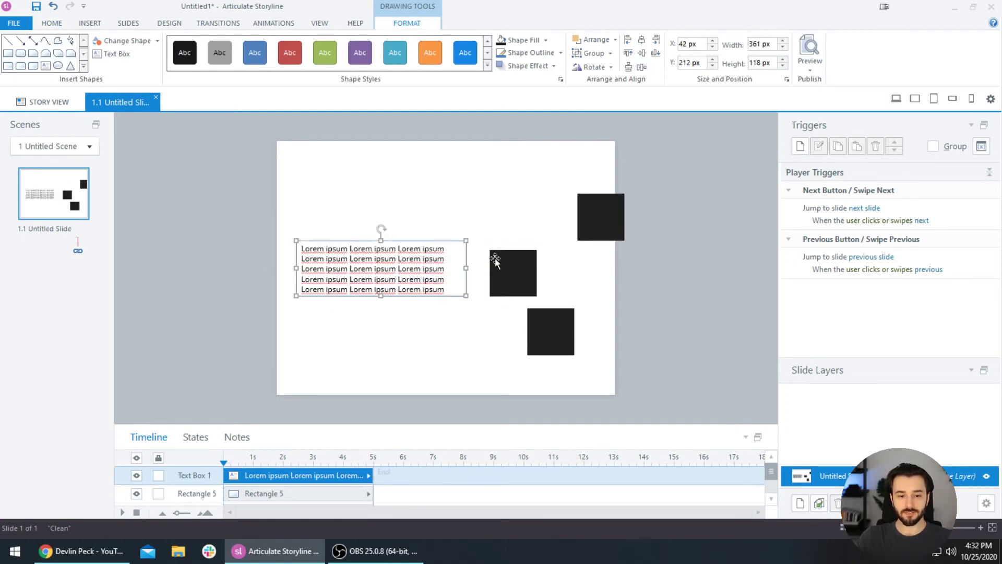
# Move the text box up near the slide top and place the middle square beside it
pyautogui.moveTo(494, 259); pyautogui.dragTo(418, 352)
pyautogui.click(542, 337)
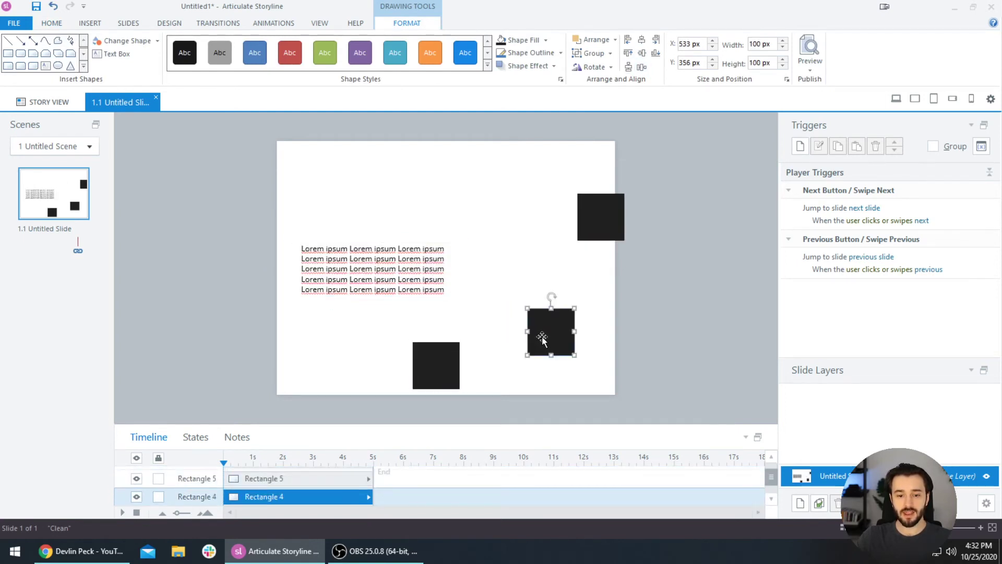
pyautogui.moveTo(542, 339); pyautogui.dragTo(511, 266)
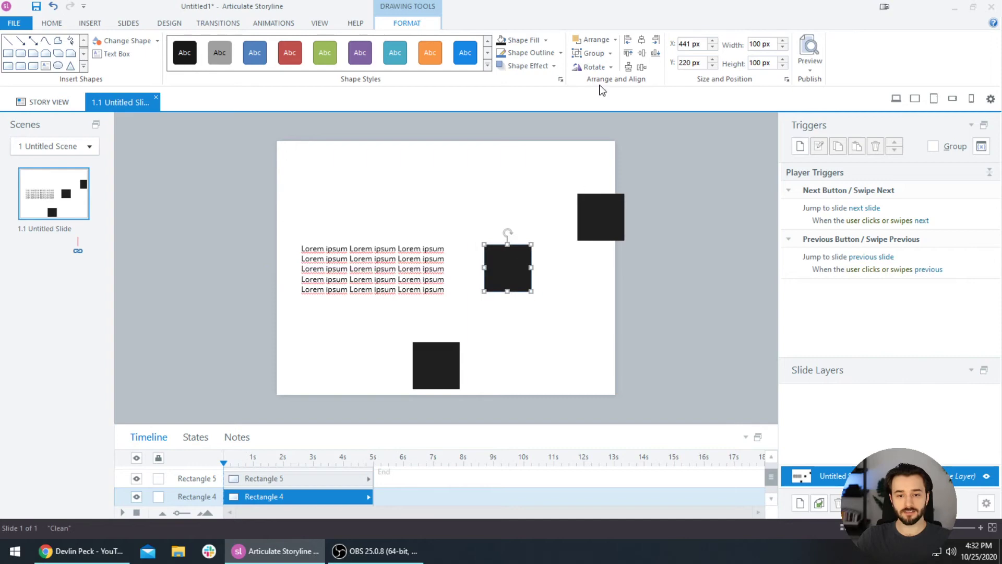
pyautogui.scroll(2, 510, 328)
pyautogui.keyDown('shift'); pyautogui.click(388, 244); pyautogui.keyUp('shift')
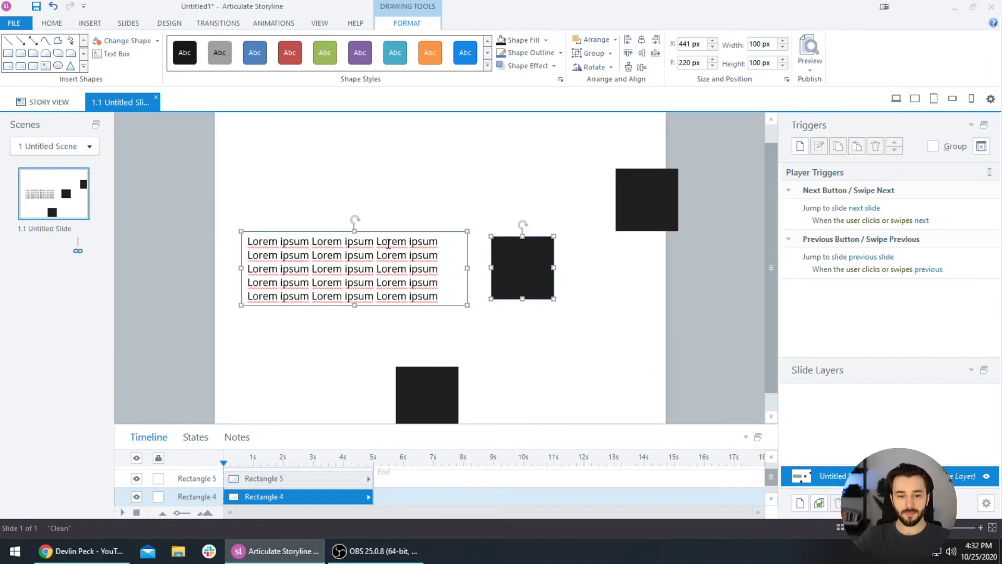
pyautogui.click(429, 218)
pyautogui.click(425, 230)
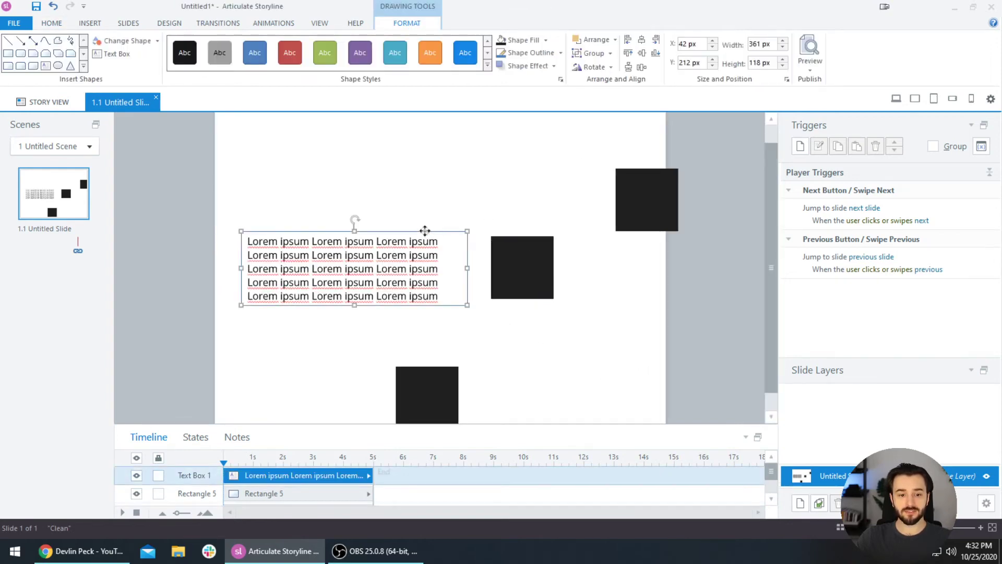
pyautogui.moveTo(426, 231); pyautogui.dragTo(427, 144)
pyautogui.moveTo(525, 266); pyautogui.dragTo(525, 184)
pyautogui.keyDown('shift'); pyautogui.click(387, 178); pyautogui.keyUp('shift')
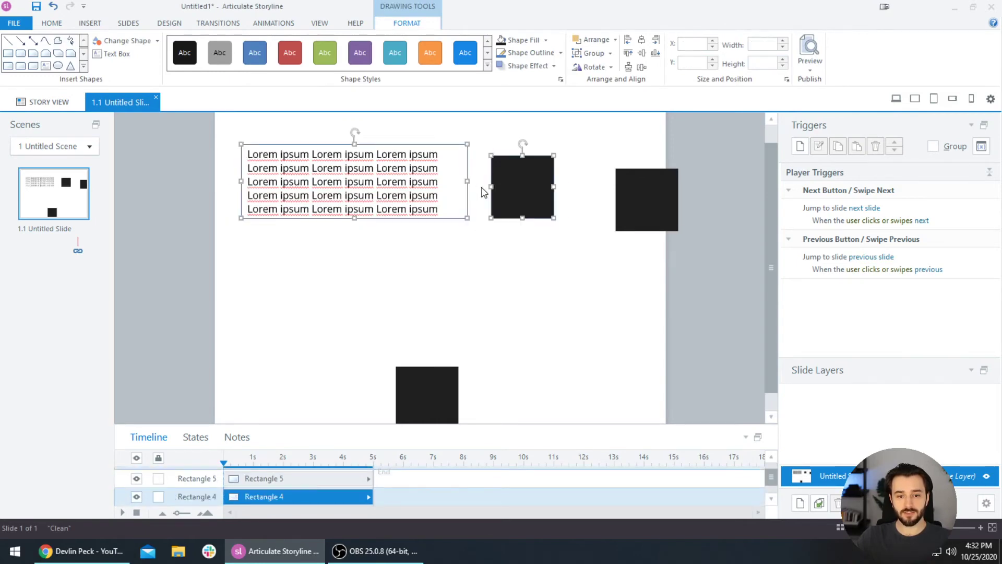
pyautogui.scroll(1, 468, 214)
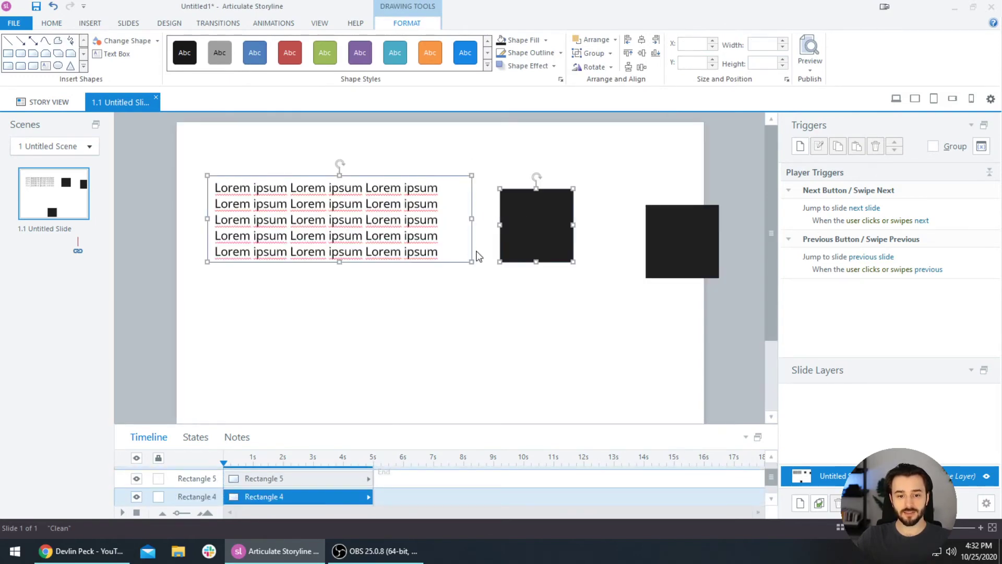
pyautogui.click(510, 290)
# Shrink the middle square and apply Align Middle to centre it against the text box
pyautogui.click(557, 253)
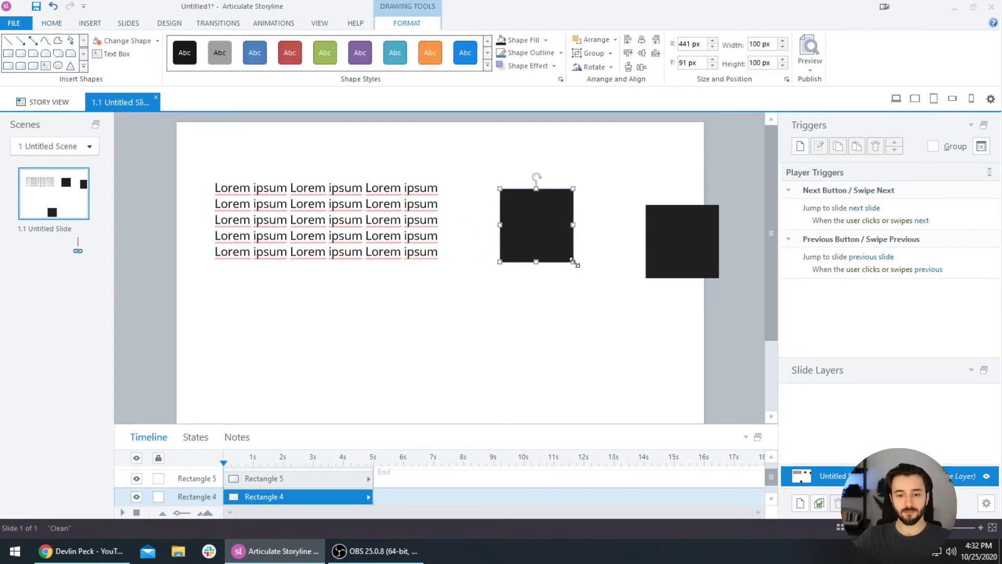
pyautogui.moveTo(574, 263); pyautogui.dragTo(546, 234)
pyautogui.keyDown('shift'); pyautogui.click(450, 199); pyautogui.keyUp('shift')
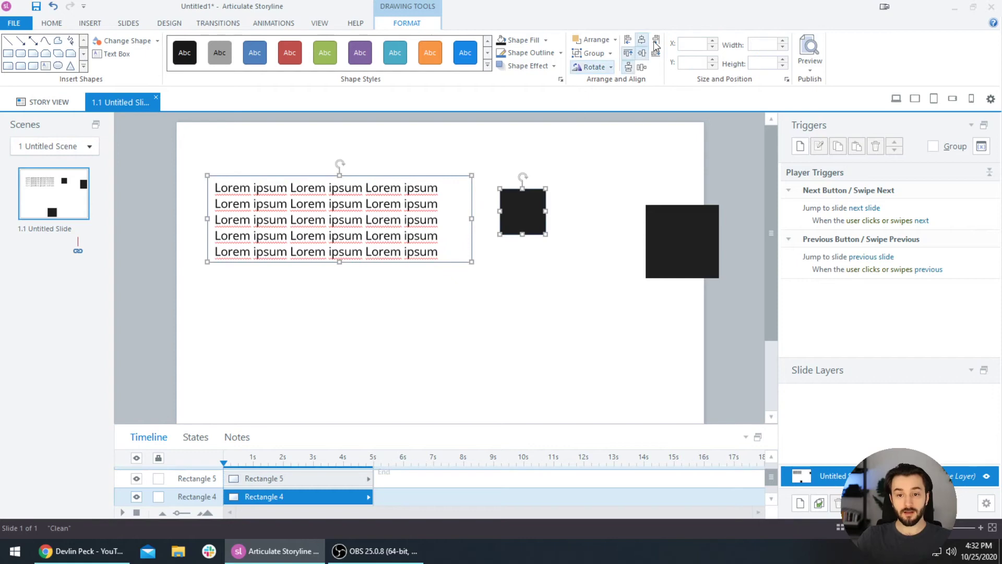
pyautogui.click(642, 52)
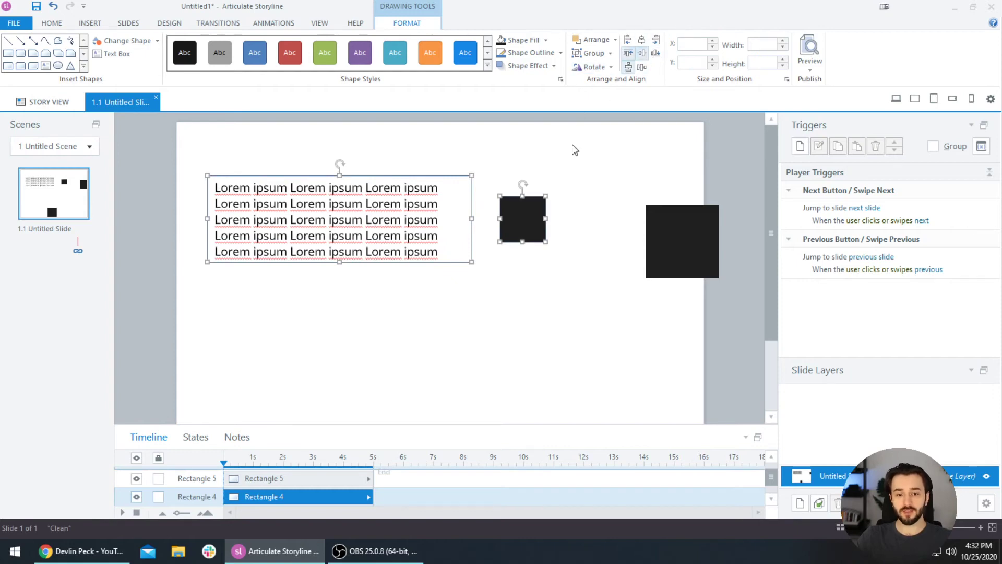
pyautogui.click(574, 150)
pyautogui.click(522, 220)
pyautogui.keyDown('shift'); pyautogui.click(449, 219); pyautogui.keyUp('shift')
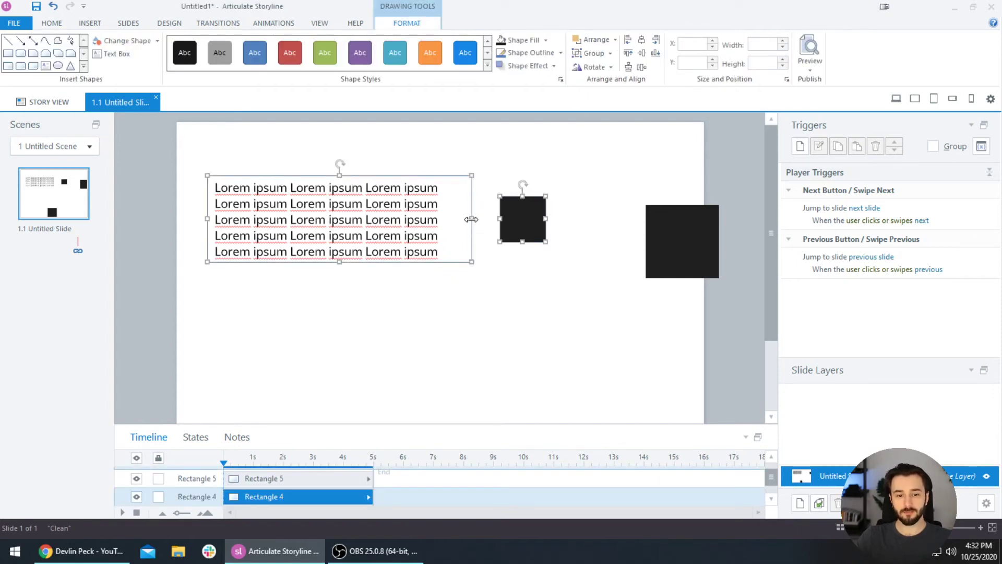
# Delete the Lorem ipsum text box together with the small square
pyautogui.scroll(-1, 474, 219)
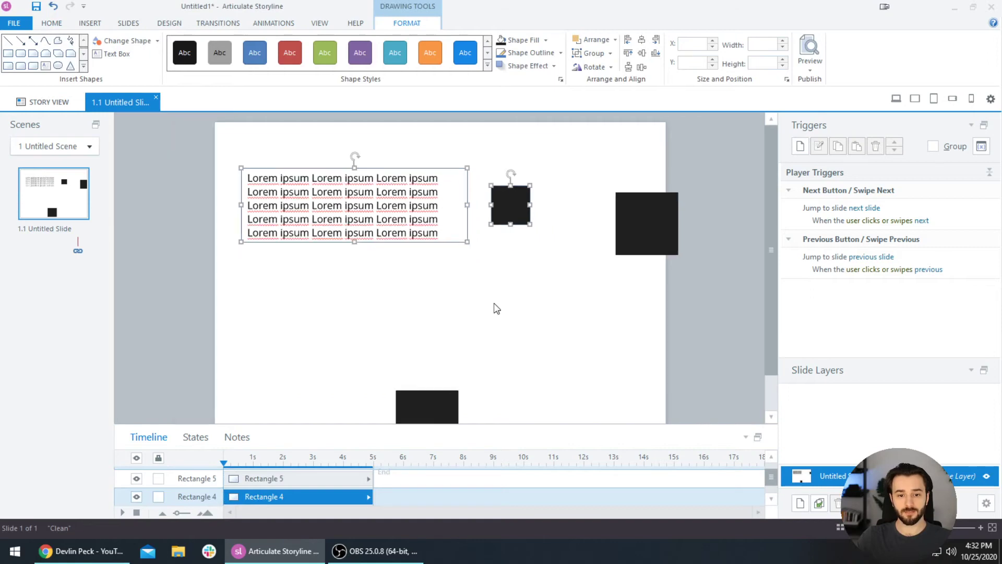
pyautogui.click(481, 271)
pyautogui.scroll(-1, 414, 243)
pyautogui.click(424, 193)
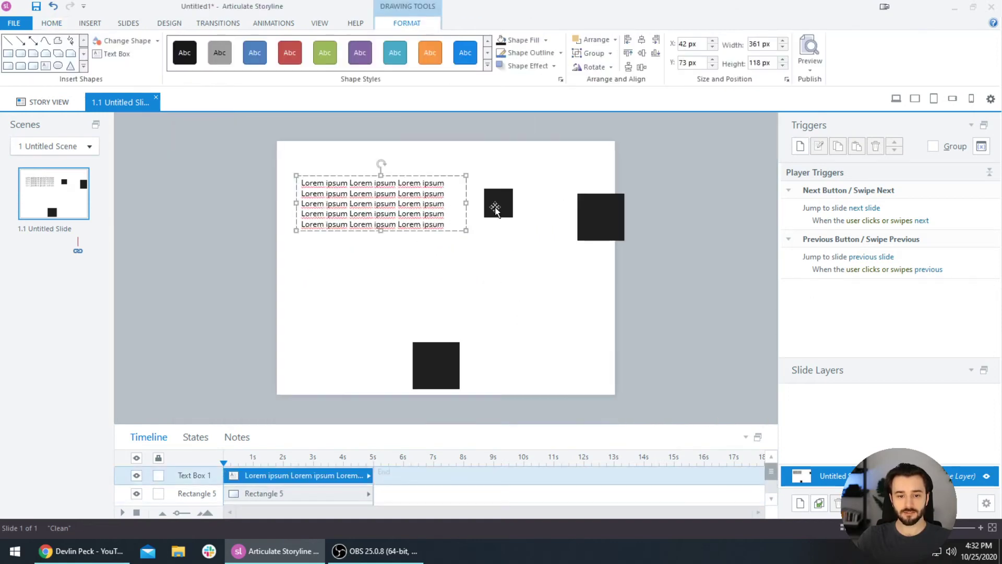
pyautogui.keyDown('shift'); pyautogui.click(493, 202); pyautogui.keyUp('shift')
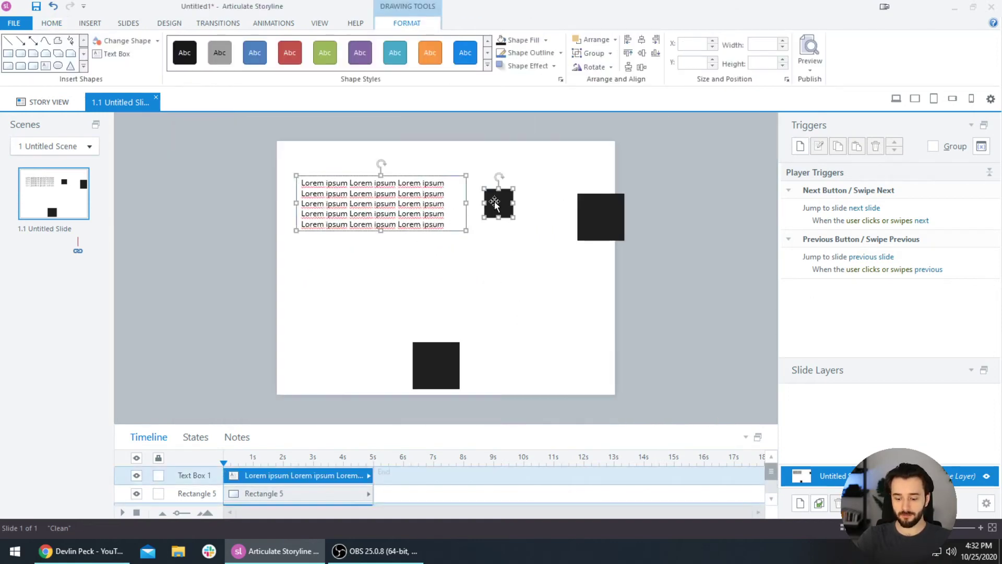
pyautogui.press('Delete')
# Duplicate the right square to the top middle, then move that square down and left
pyautogui.keyDown('ctrl'); pyautogui.moveTo(600, 225); pyautogui.dragTo(422, 220); pyautogui.keyUp('ctrl')
pyautogui.click(506, 256)
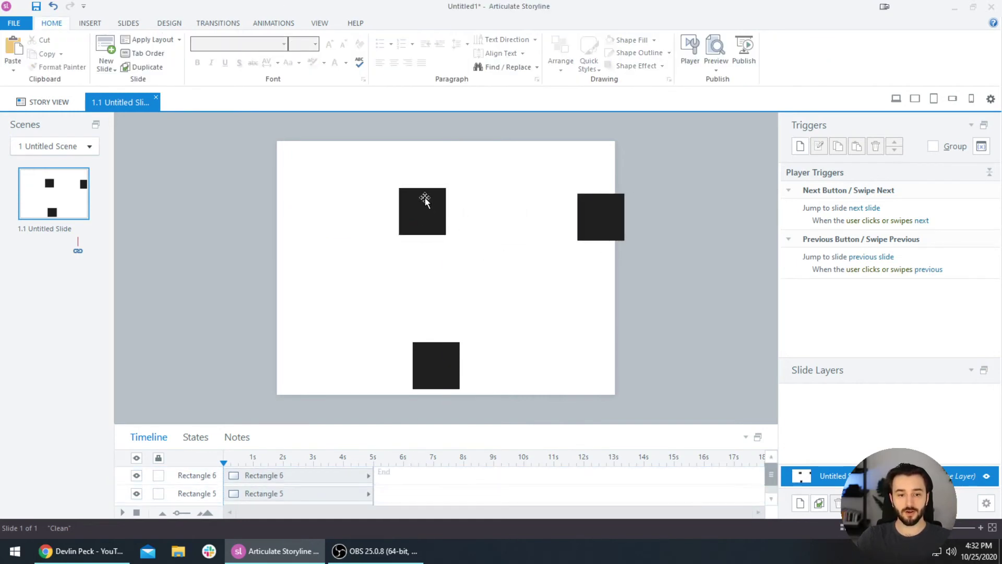
pyautogui.click(425, 198)
pyautogui.keyDown('shift'); pyautogui.click(441, 349); pyautogui.keyUp('shift')
pyautogui.click(493, 261)
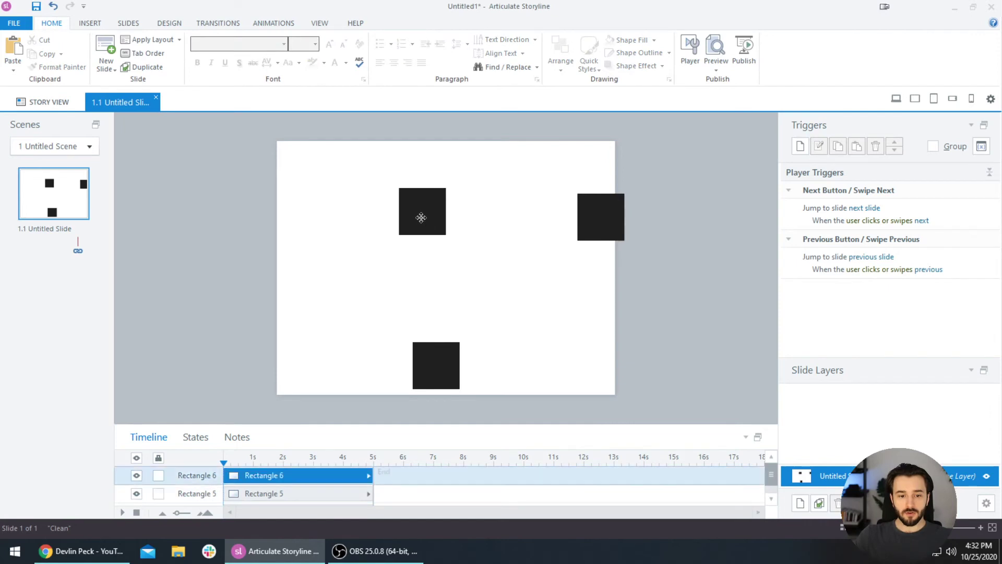
pyautogui.moveTo(421, 215); pyautogui.dragTo(354, 287)
pyautogui.click(358, 181)
# Add a bold 24 pt 'Select an option' text box, centred horizontally near the top
pyautogui.hotkey('ctrl', 't')
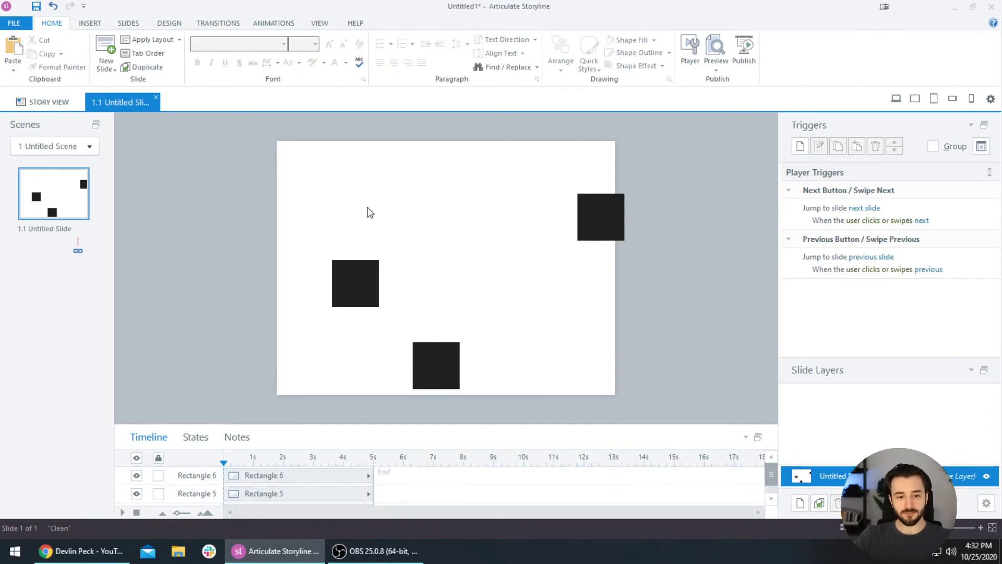
pyautogui.click(369, 210)
pyautogui.write('Select an option')
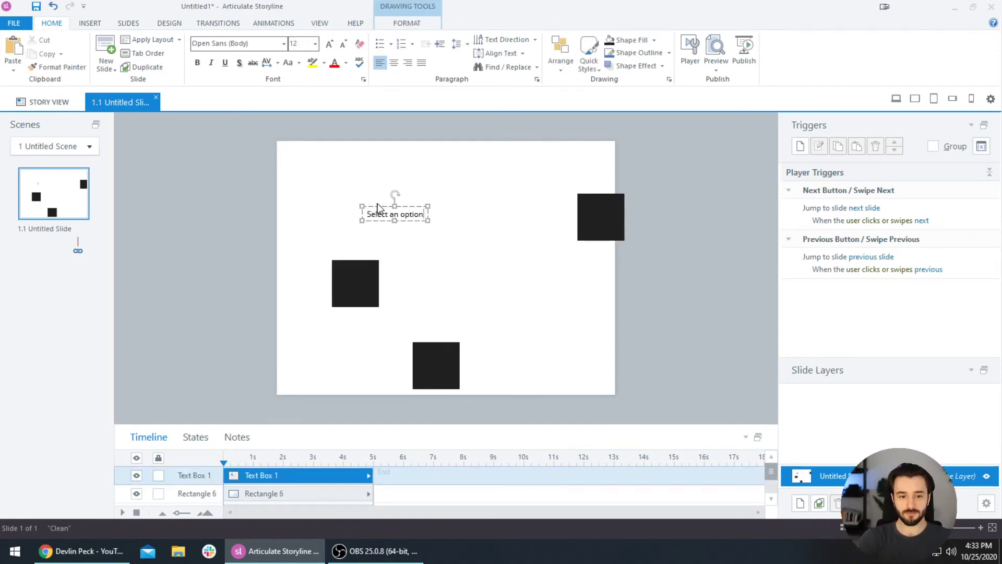
pyautogui.hotkey('ctrl', 'a')
pyautogui.hotkey('ctrl', 'b')
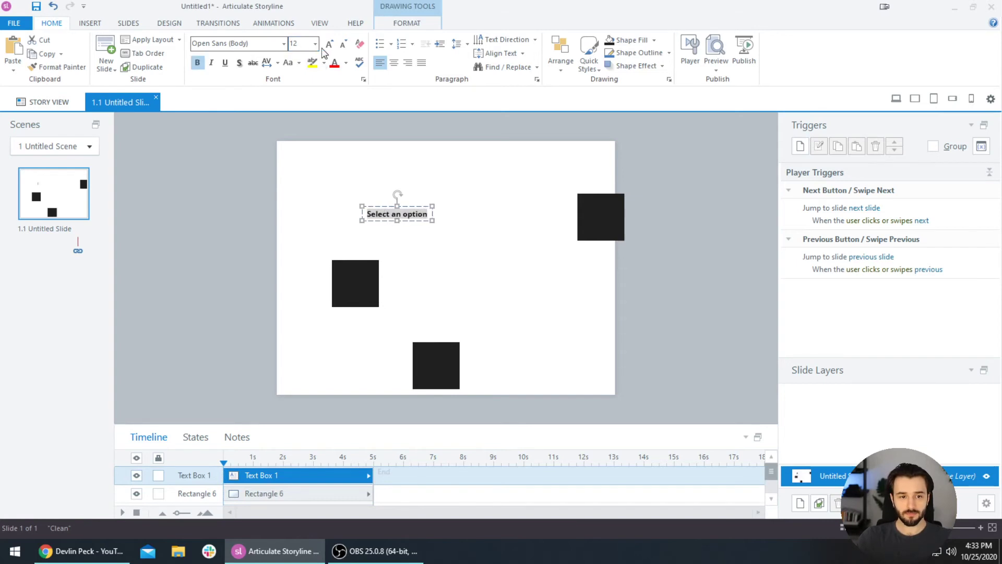
pyautogui.click(315, 43)
pyautogui.click(298, 171)
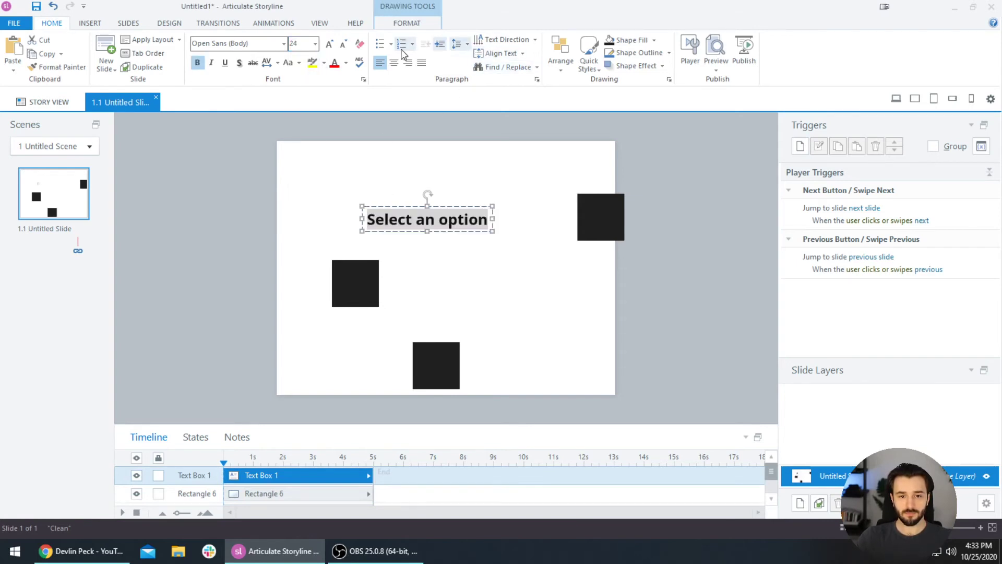
pyautogui.click(407, 23)
pyautogui.click(642, 40)
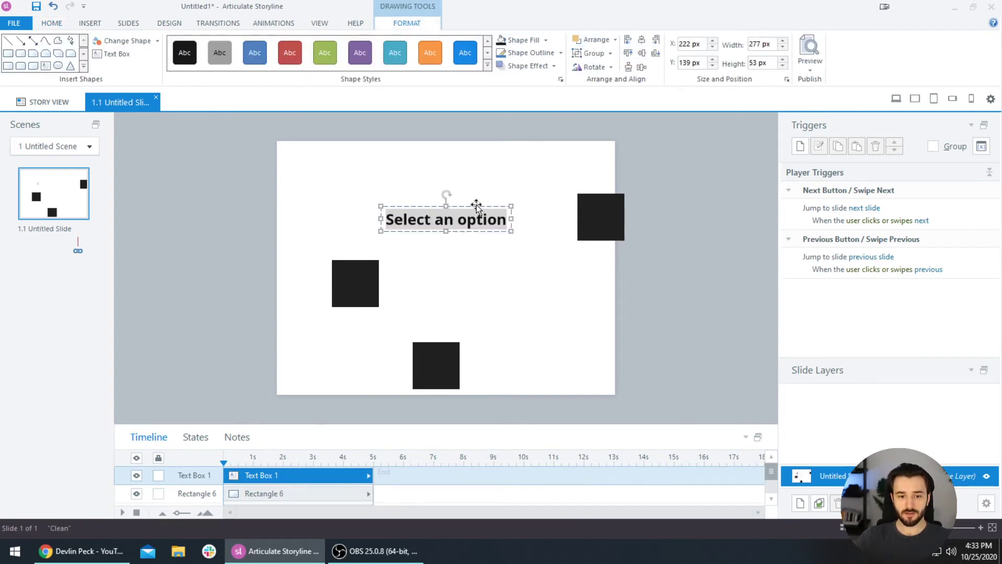
pyautogui.moveTo(475, 205); pyautogui.dragTo(472, 197)
# Move the bottom and top-right squares into a row beneath the heading
pyautogui.moveTo(436, 354); pyautogui.dragTo(457, 293)
pyautogui.moveTo(600, 219); pyautogui.dragTo(540, 277)
pyautogui.click(640, 297)
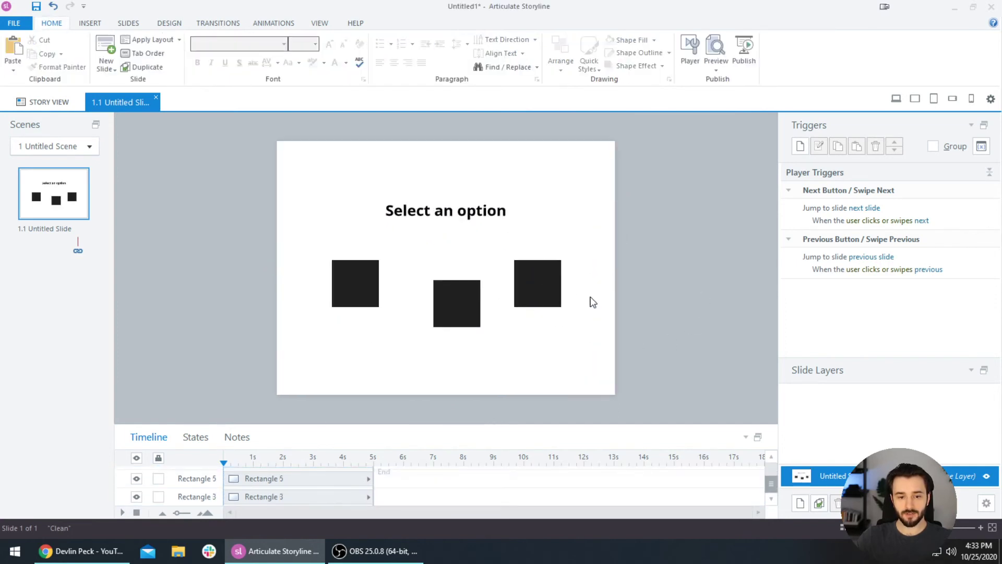
# Select all three squares, align their tops and distribute them horizontally
pyautogui.click(541, 298)
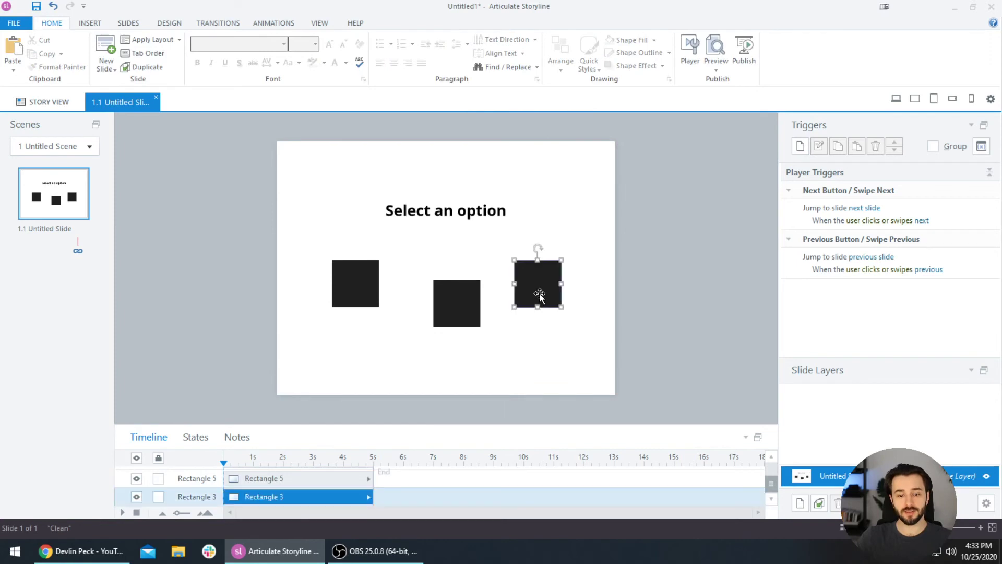
pyautogui.keyDown('shift'); pyautogui.click(454, 315); pyautogui.keyUp('shift')
pyautogui.keyDown('shift'); pyautogui.click(352, 284); pyautogui.keyUp('shift')
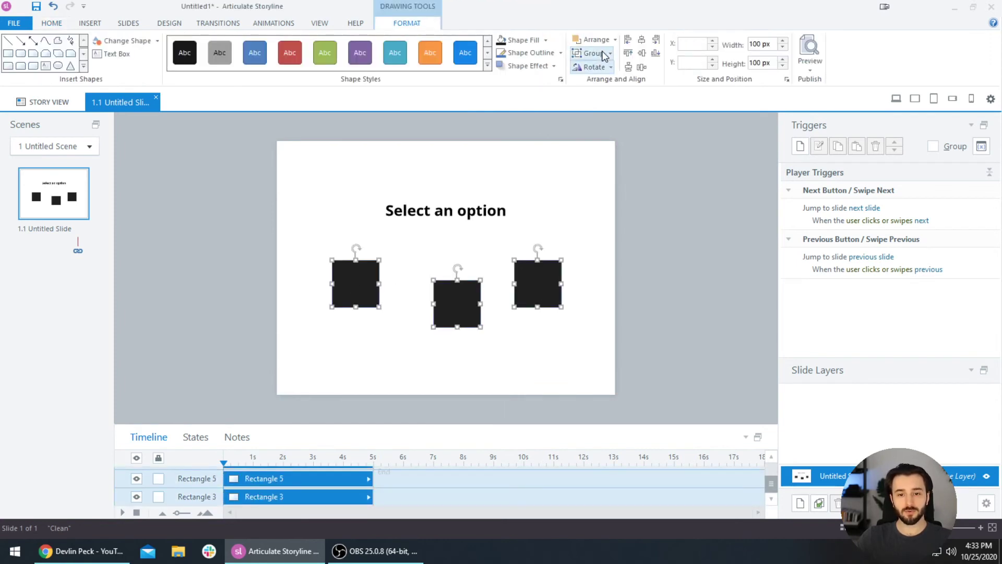
pyautogui.click(628, 53)
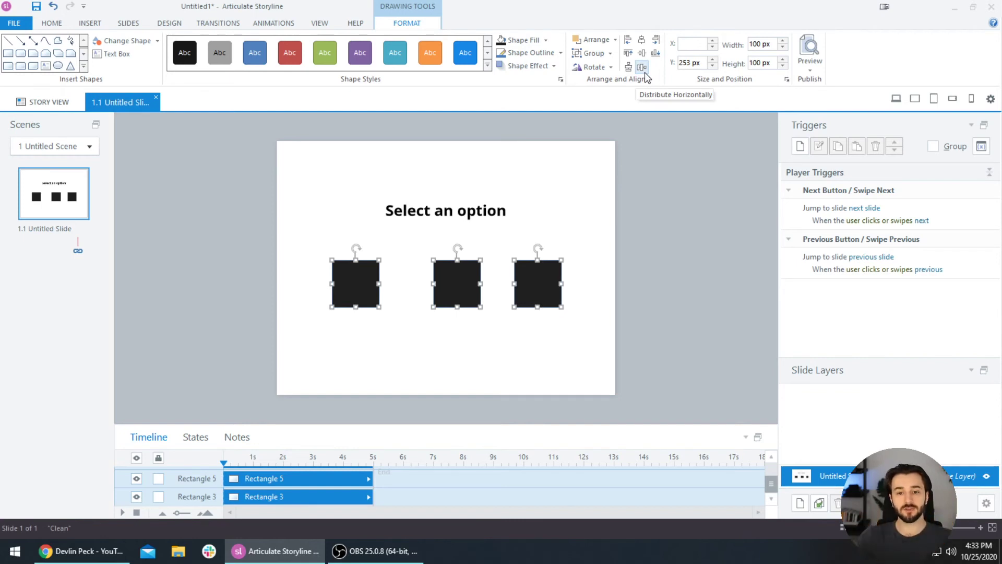
pyautogui.click(645, 74)
# Move the end squares toward the slide edges and add square copies into both gaps
pyautogui.click(539, 347)
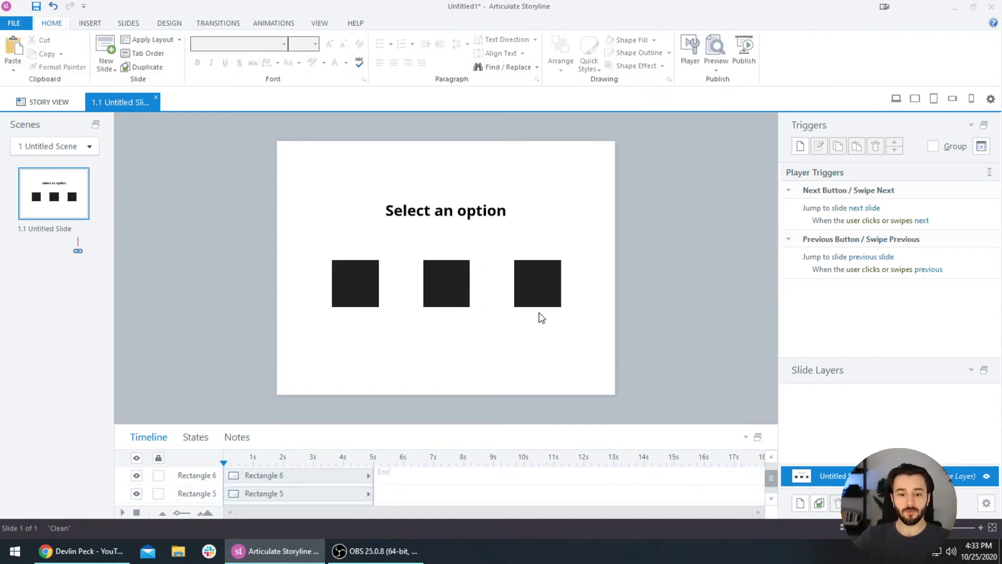
pyautogui.click(543, 286)
pyautogui.click(368, 290)
pyautogui.click(529, 284)
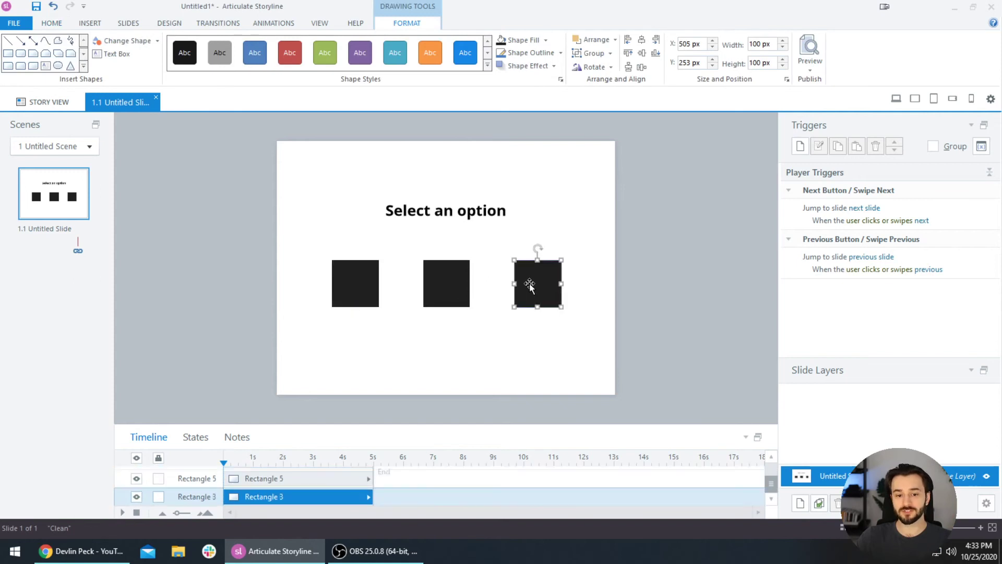
pyautogui.moveTo(345, 293); pyautogui.dragTo(317, 295)
pyautogui.moveTo(541, 287); pyautogui.dragTo(564, 288)
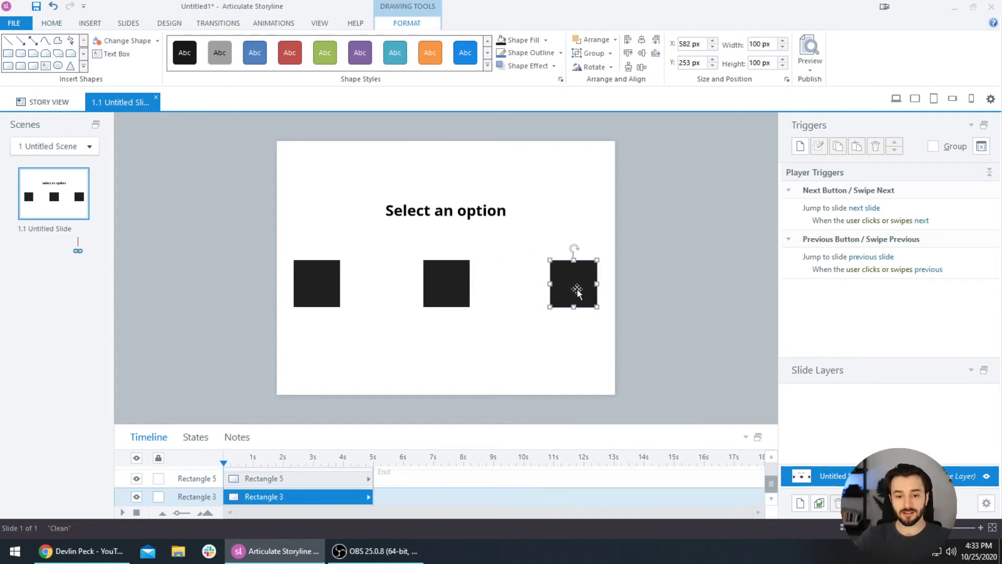
pyautogui.moveTo(575, 296); pyautogui.dragTo(517, 295)
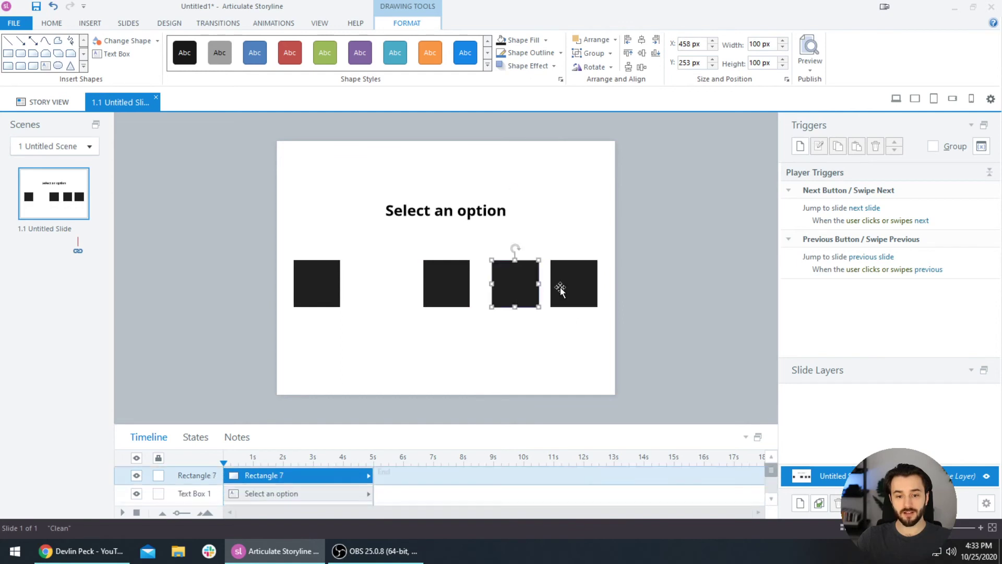
pyautogui.click(580, 287)
pyautogui.moveTo(586, 287); pyautogui.dragTo(387, 287)
# Select the row of five squares and distribute them evenly horizontally
pyautogui.click(553, 327)
pyautogui.click(314, 283)
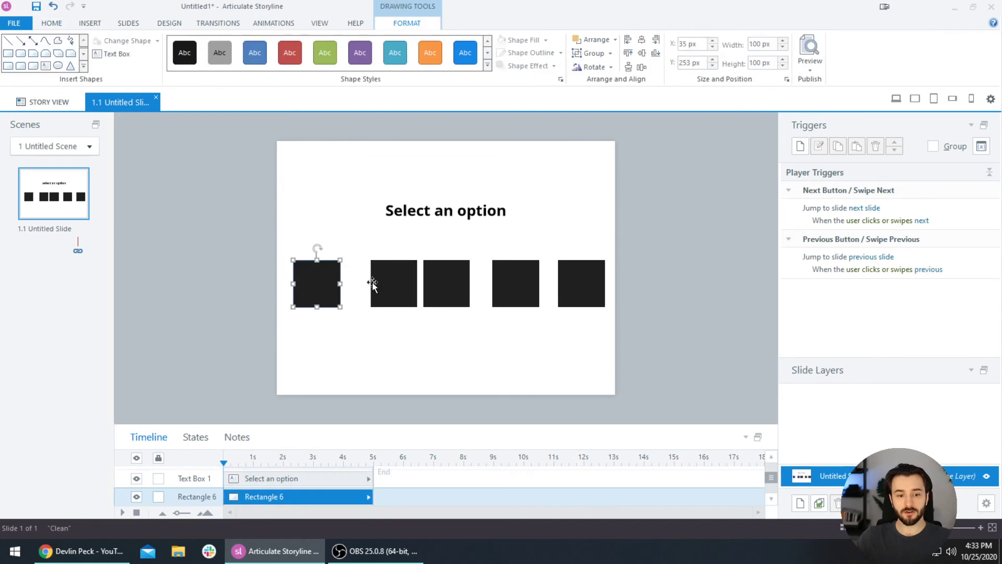
pyautogui.keyDown('shift'); pyautogui.click(404, 285); pyautogui.keyUp('shift')
pyautogui.keyDown('shift'); pyautogui.click(497, 286); pyautogui.keyUp('shift')
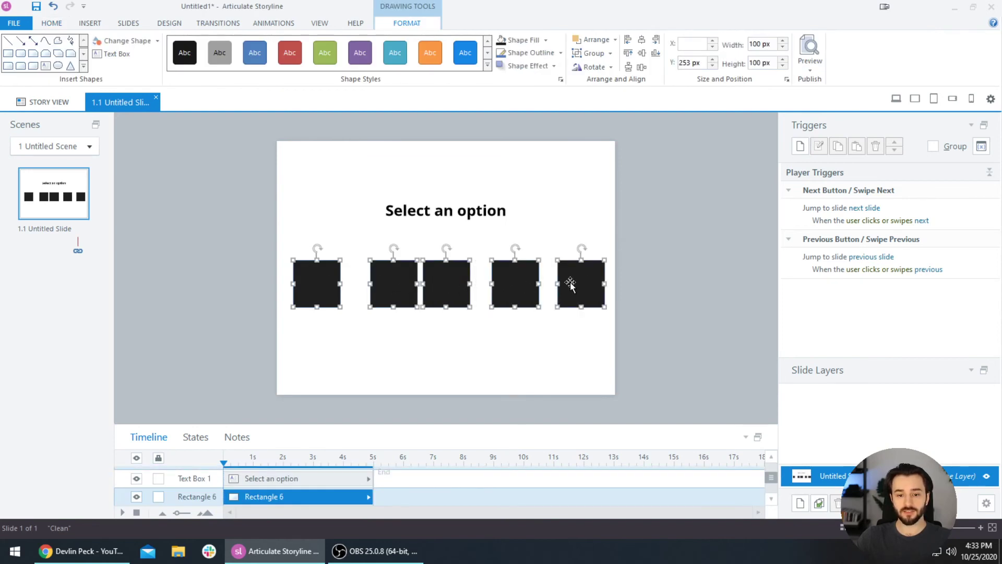
pyautogui.click(641, 70)
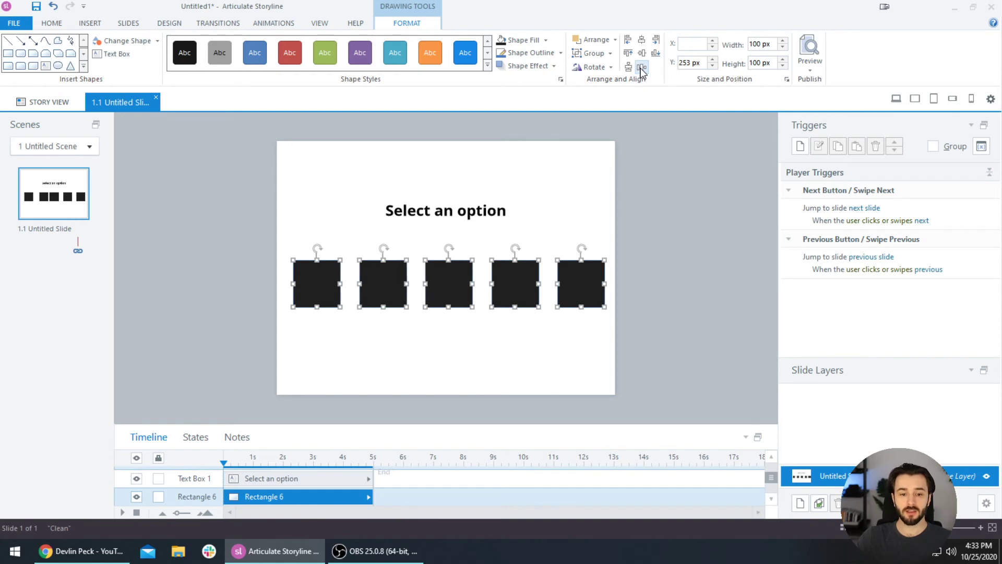
pyautogui.click(683, 225)
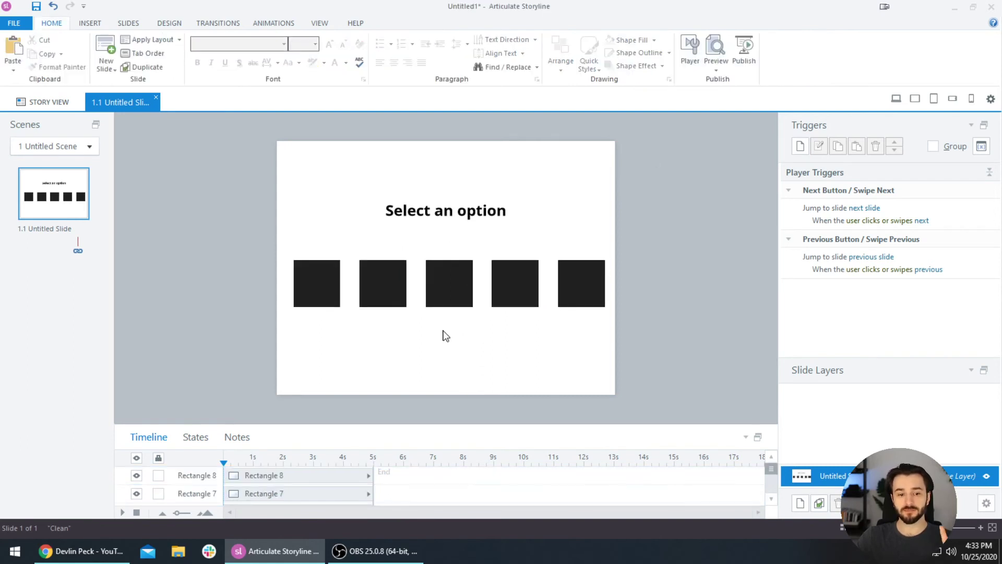
# Copy the rightmost square up to the slide's top edge and distribute the right-edge column vertically
pyautogui.click(569, 287)
pyautogui.moveTo(569, 287); pyautogui.dragTo(581, 363)
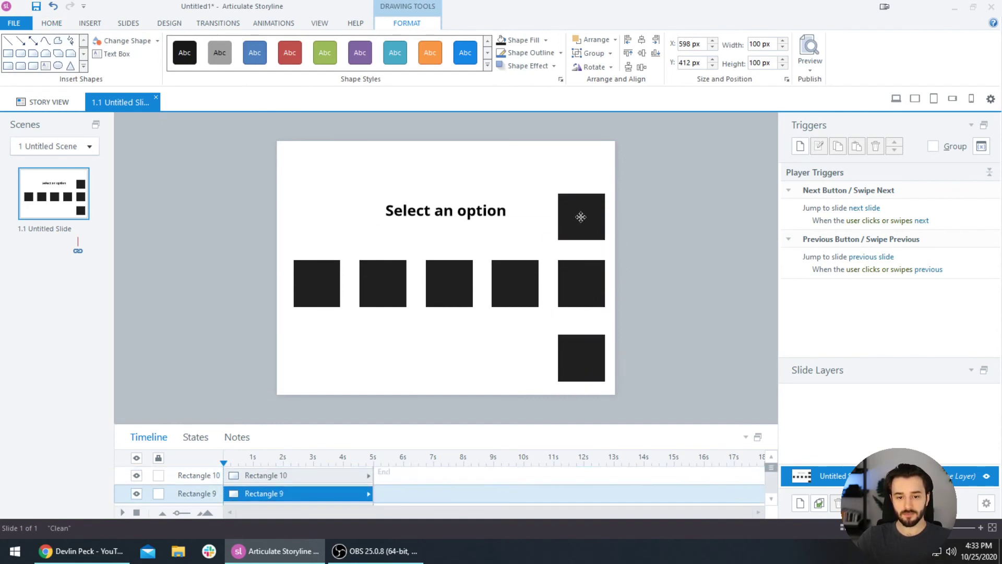
pyautogui.moveTo(581, 216); pyautogui.dragTo(591, 171)
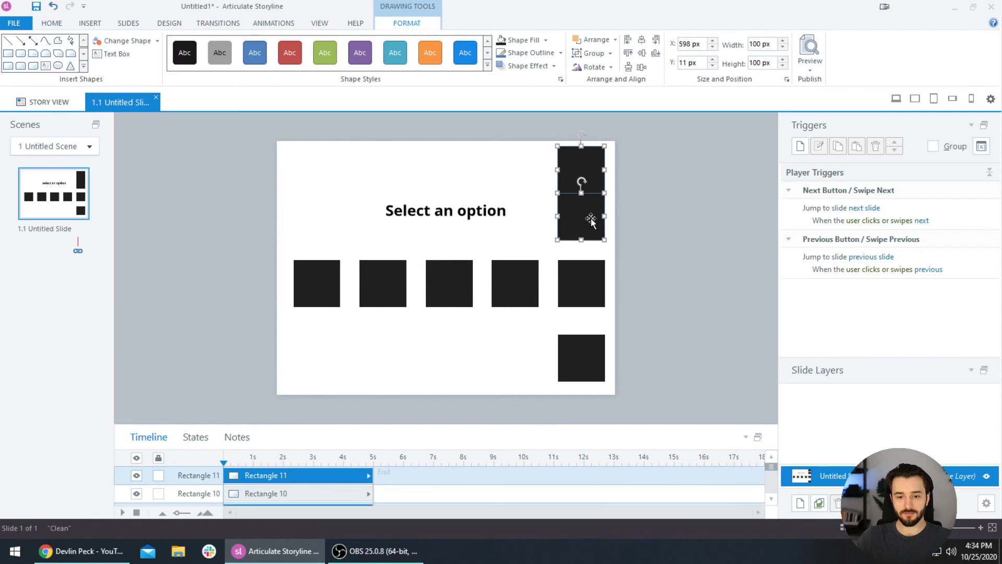
pyautogui.keyDown('shift'); pyautogui.click(573, 367); pyautogui.keyUp('shift')
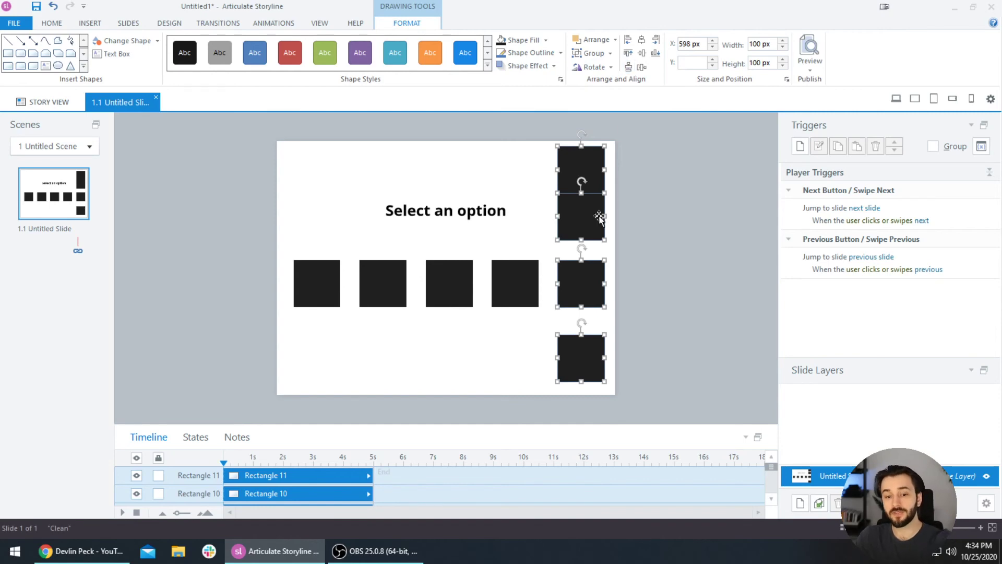
pyautogui.click(630, 68)
pyautogui.click(715, 367)
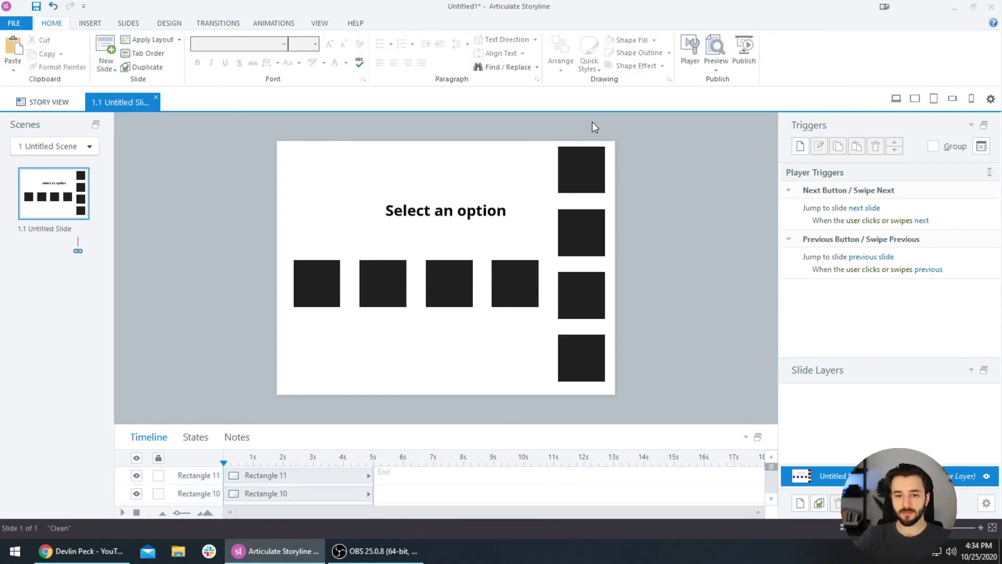
pyautogui.click(596, 170)
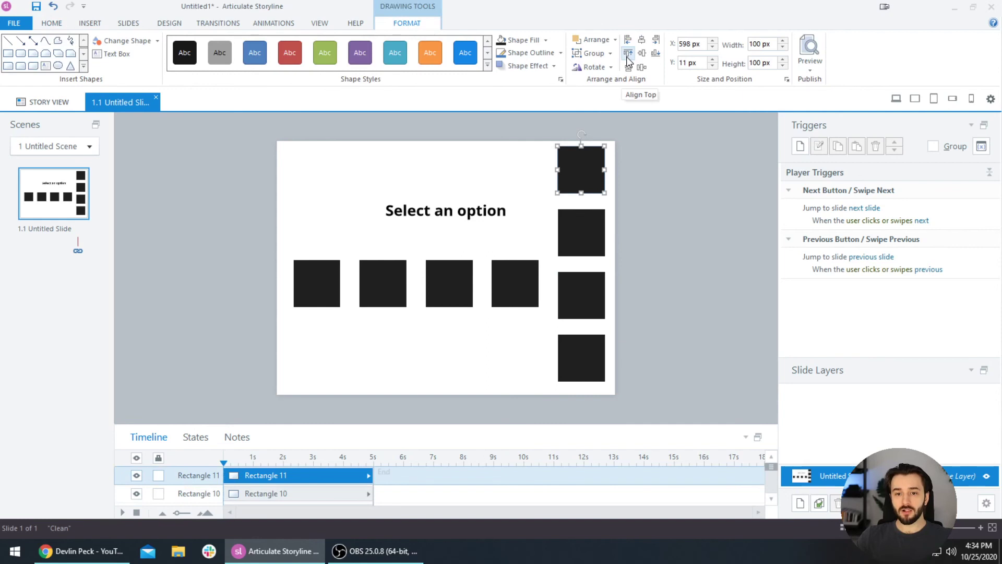
# Shrink the fourth square to 61 px and centre it vertically on the third square
pyautogui.click(501, 302)
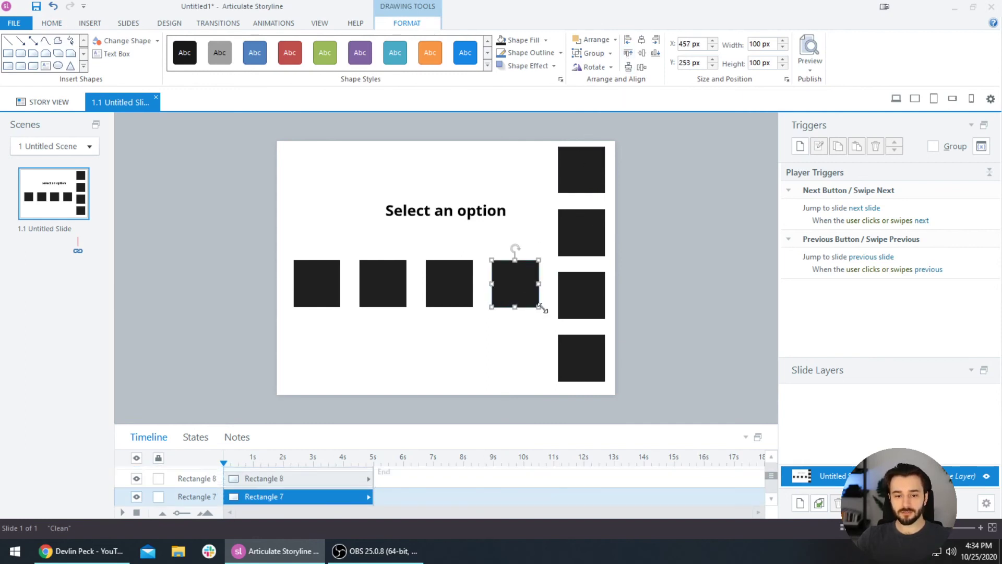
pyautogui.moveTo(541, 308); pyautogui.dragTo(508, 286)
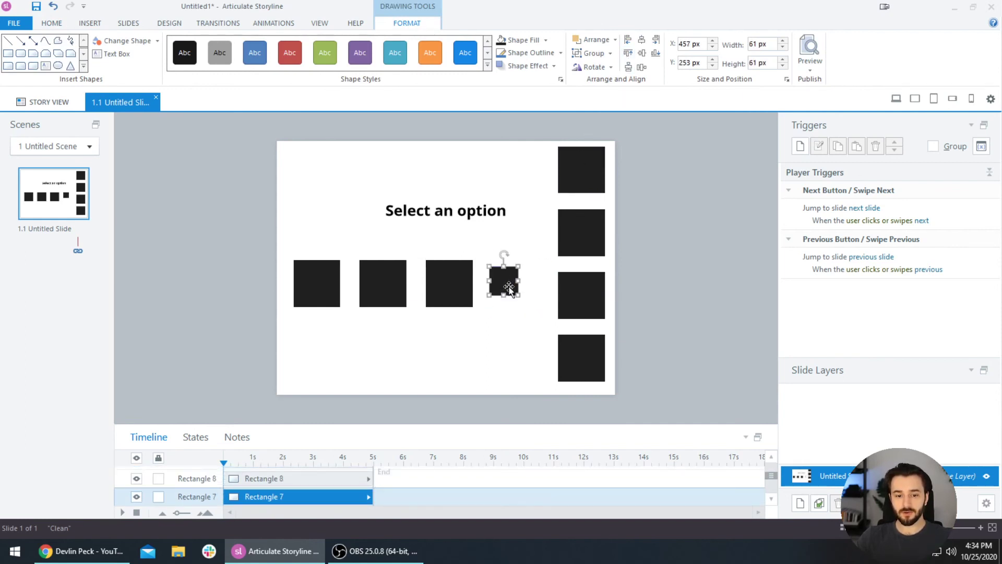
pyautogui.keyDown('shift'); pyautogui.click(454, 289); pyautogui.keyUp('shift')
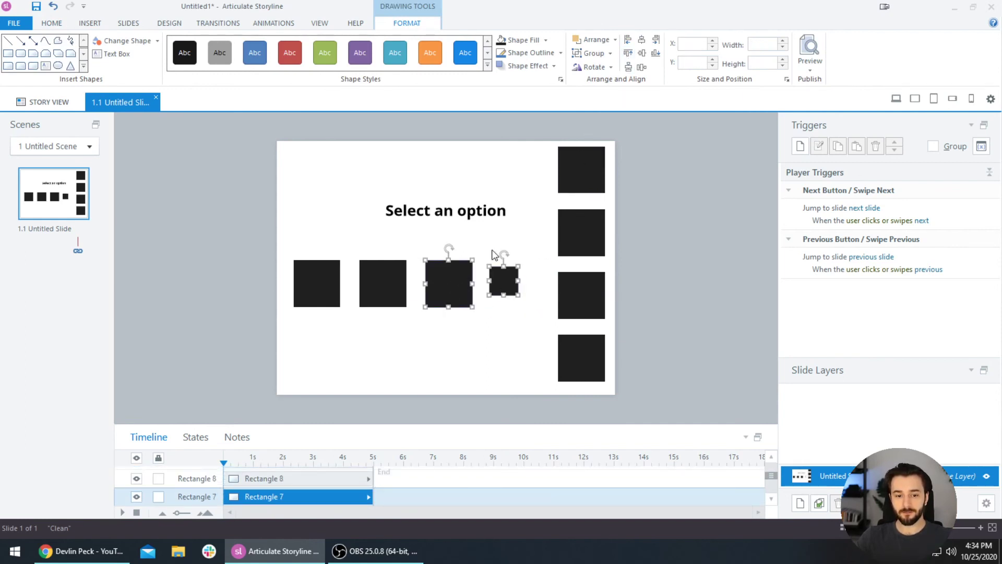
pyautogui.click(628, 55)
pyautogui.click(655, 56)
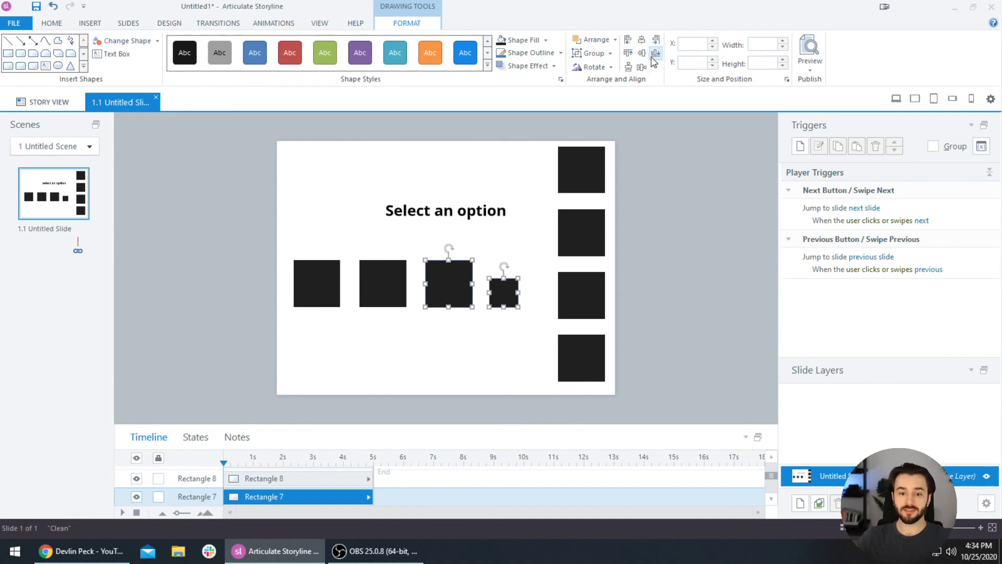
pyautogui.click(641, 54)
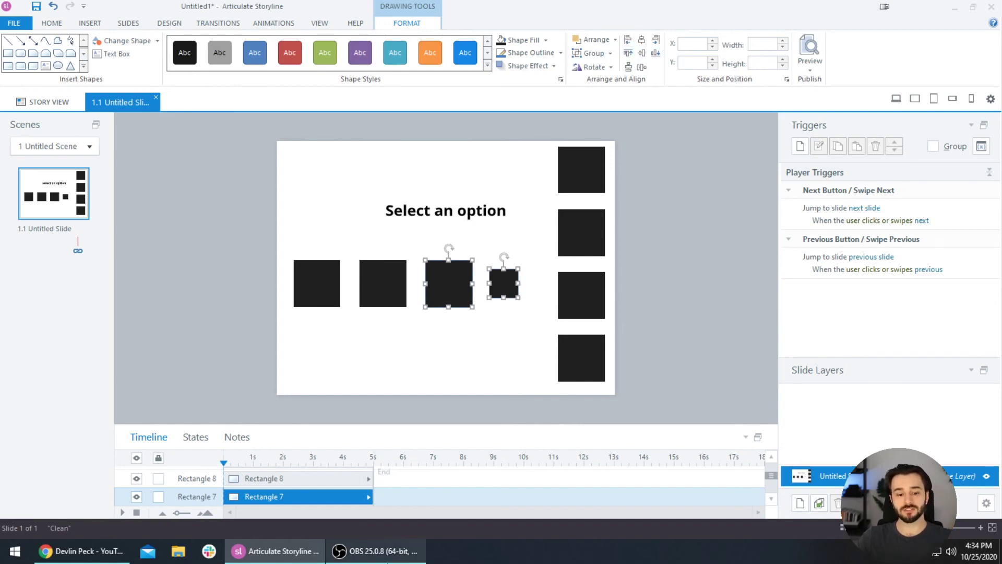